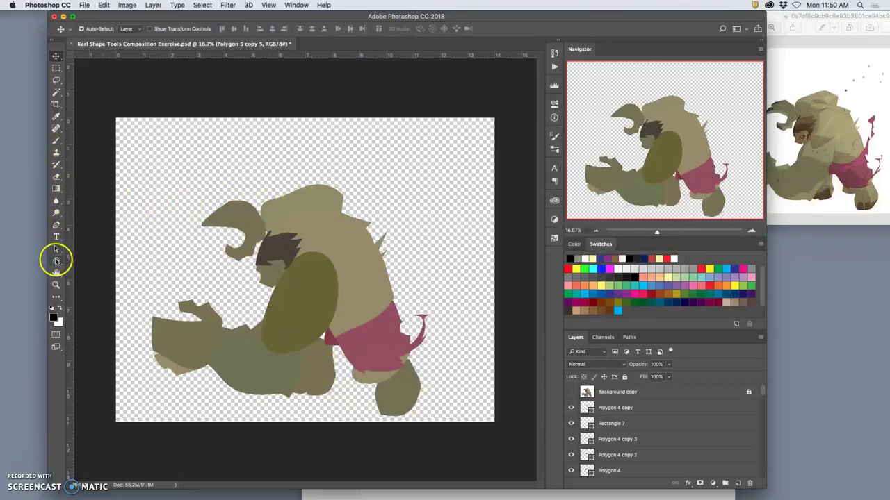
# Draw a rounded rectangle about 307 by 962 px over the front leg and fill it with the torso's tan colour.
pyautogui.moveTo(56, 261); pyautogui.dragTo(83, 270)
pyautogui.moveTo(337, 316); pyautogui.dragTo(313, 387)
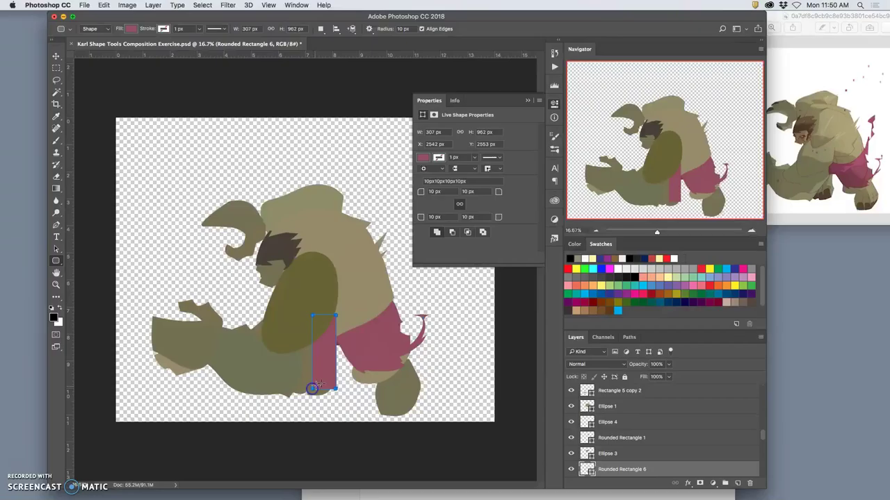
pyautogui.doubleClick(587, 470)
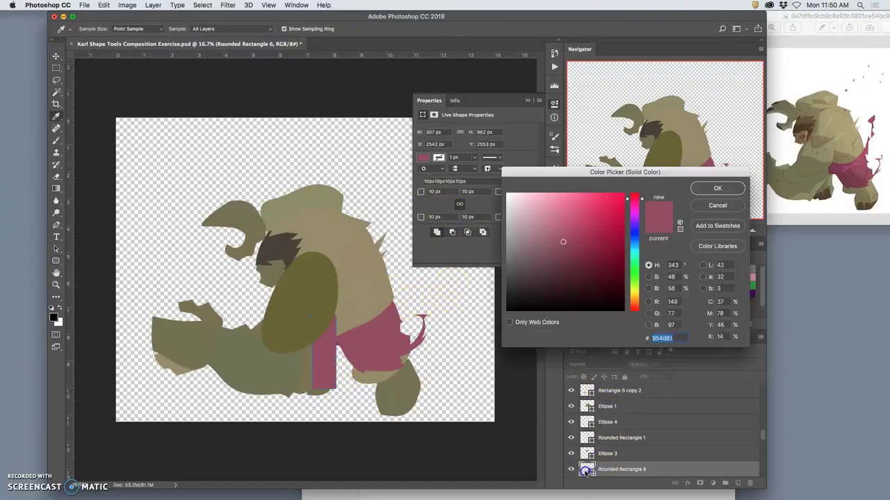
pyautogui.click(357, 300)
pyautogui.click(708, 188)
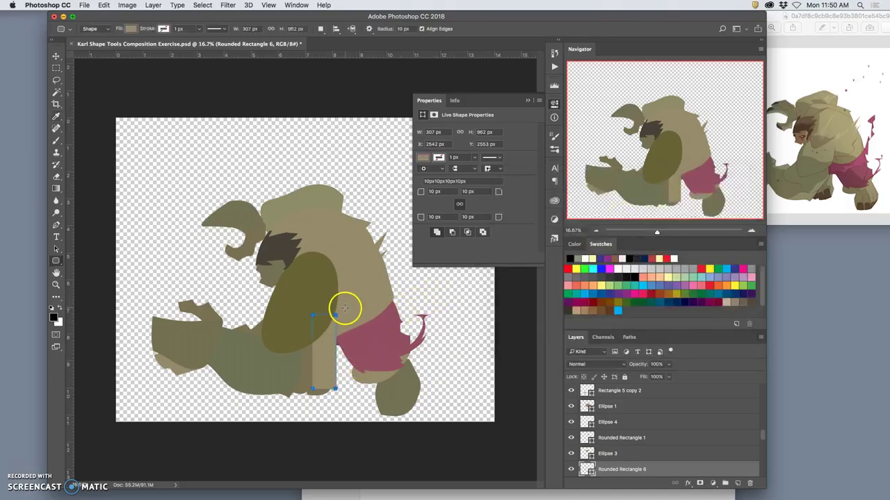
# Transform the tan rectangle to about 63% width and 116% height, rotated about 30°, placing it diagonally between forearm and leg.
pyautogui.hotkey('ctrl', 't')
pyautogui.moveTo(341, 312); pyautogui.dragTo(320, 320)
pyautogui.click(322, 346)
pyautogui.click(334, 353)
pyautogui.moveTo(311, 361); pyautogui.dragTo(315, 357)
# Warp the diagonal tan strip so its edges curve to fit between the forearm and the leg.
pyautogui.rightClick(308, 351)
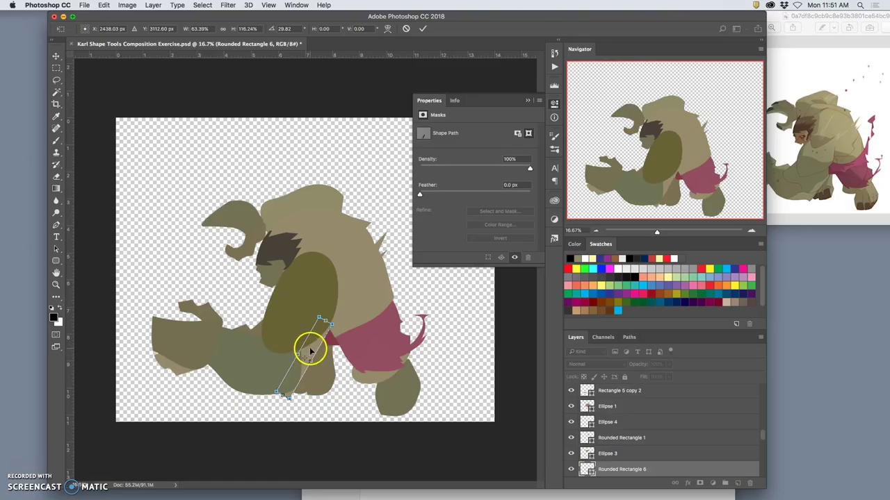
pyautogui.click(317, 371)
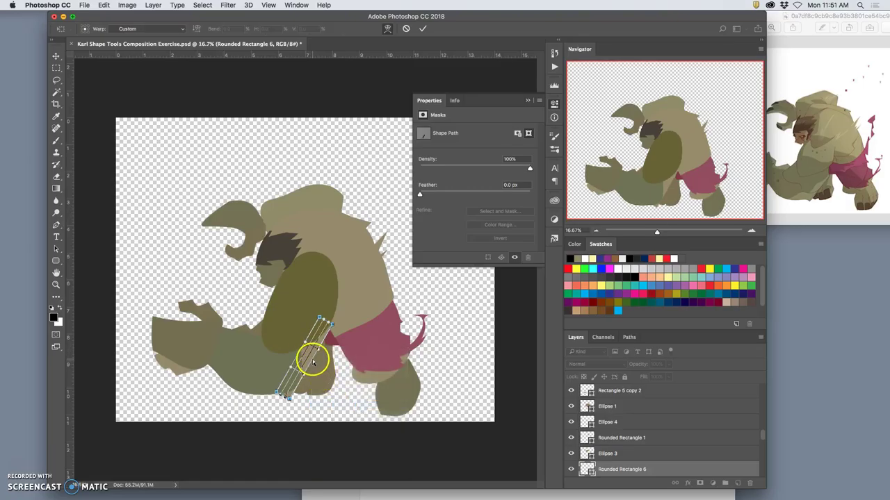
pyautogui.moveTo(312, 358); pyautogui.dragTo(321, 342)
pyautogui.click(311, 368)
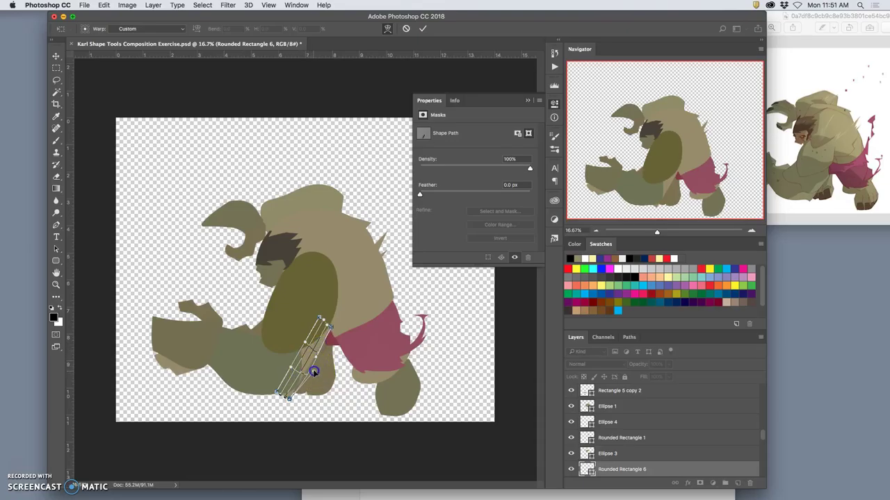
pyautogui.moveTo(290, 397); pyautogui.dragTo(290, 396)
pyautogui.press('Return')
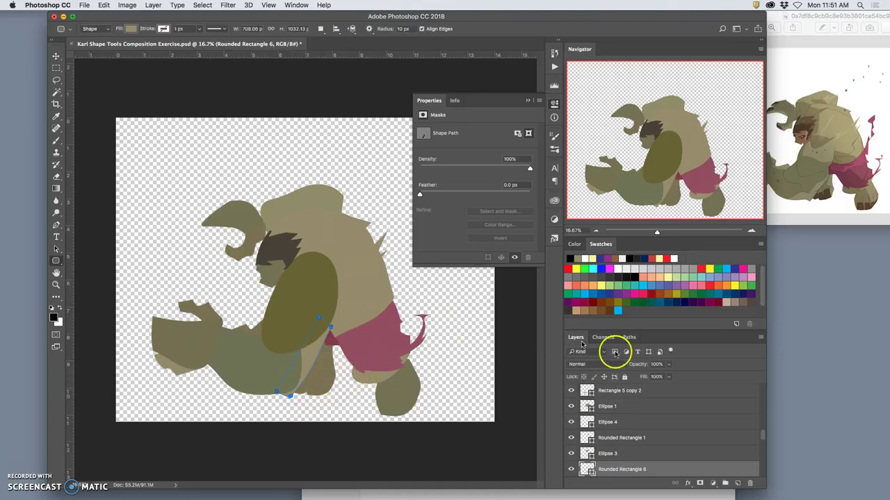
# Examine the shapes and layers around the lower end of the tan strip and the front leg.
pyautogui.click(679, 420)
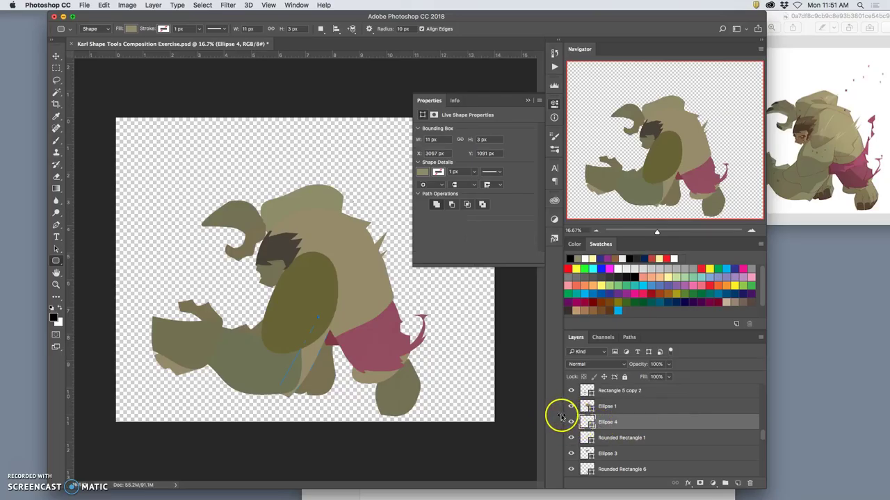
pyautogui.press('super+plus')
pyautogui.scroll(-3, 365, 379)
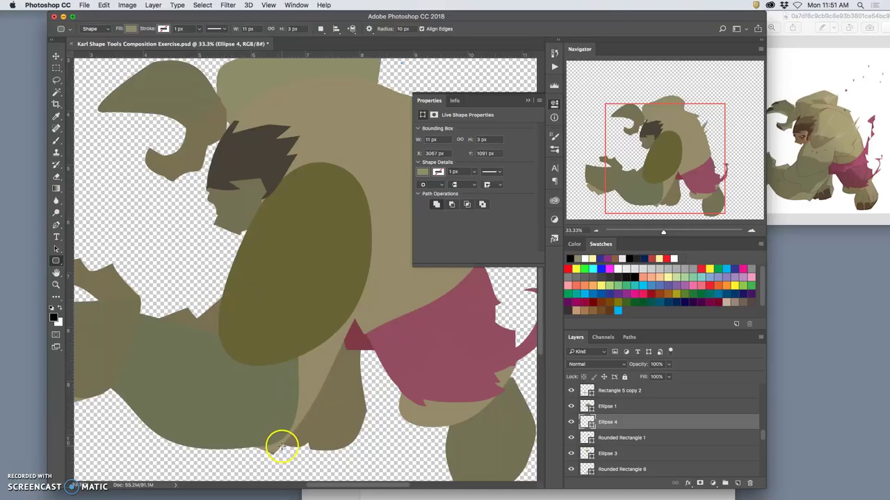
pyautogui.click(56, 57)
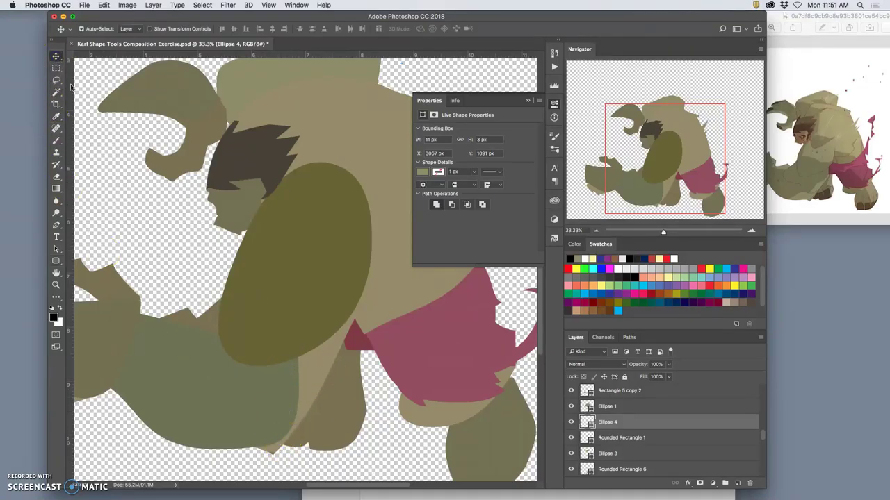
pyautogui.click(273, 456)
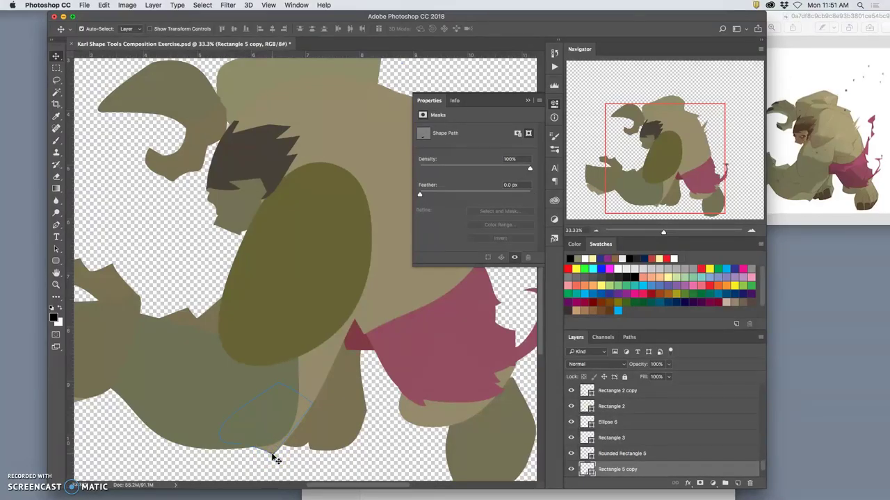
pyautogui.hscroll(3, 319, 379)
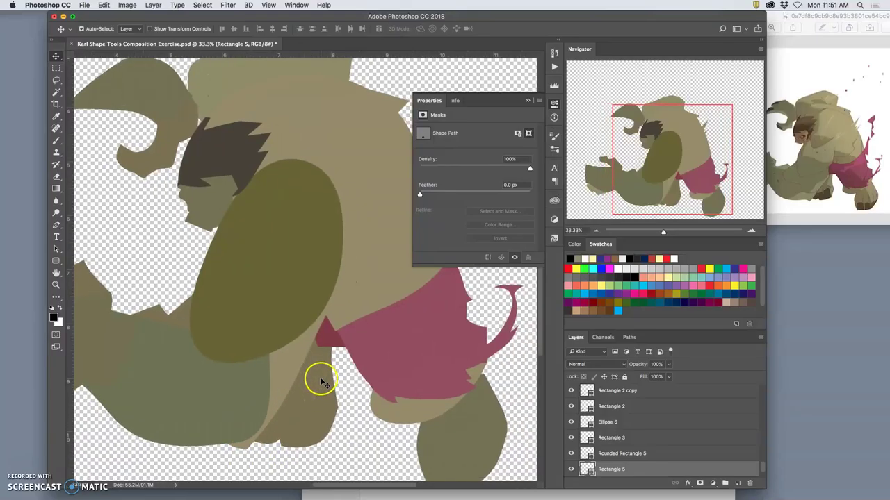
pyautogui.scroll(3, 321, 381)
pyautogui.hscroll(-3, 318, 373)
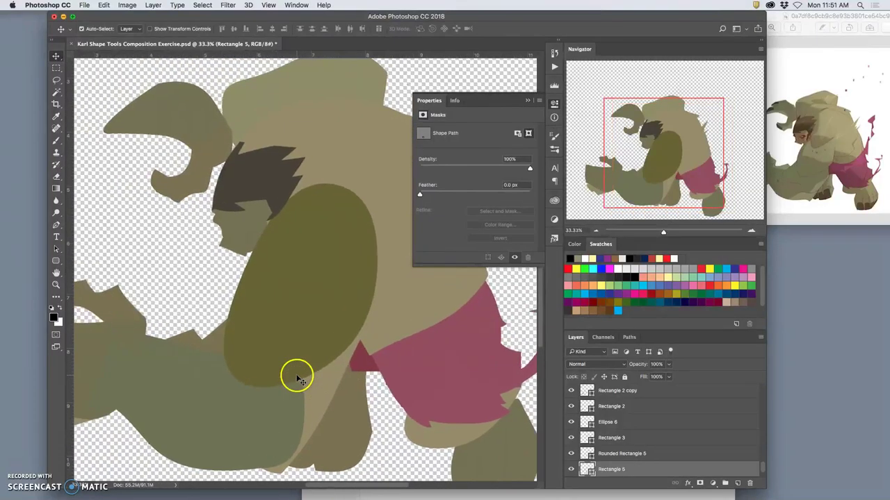
# Duplicate the face shape Rounded Rectangle 3 copy 2, shift the copy toward the shoulder and scale it to about 93% width and 94% height.
pyautogui.click(270, 224)
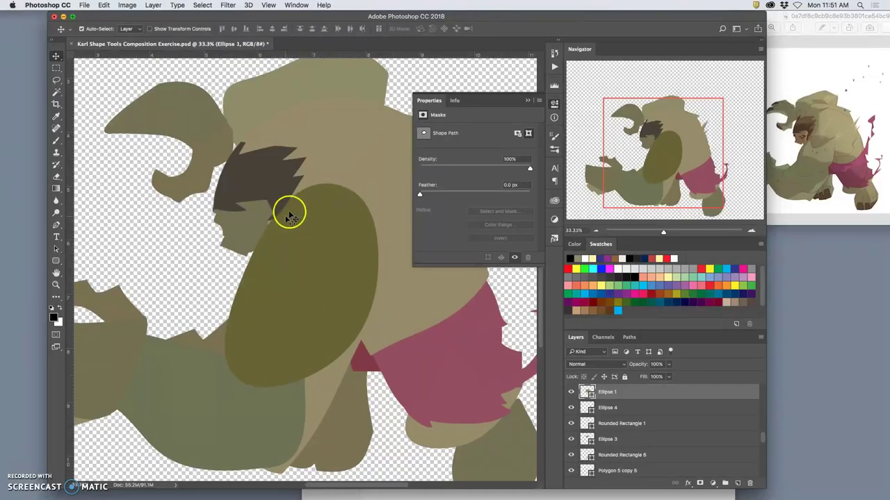
pyautogui.click(256, 223)
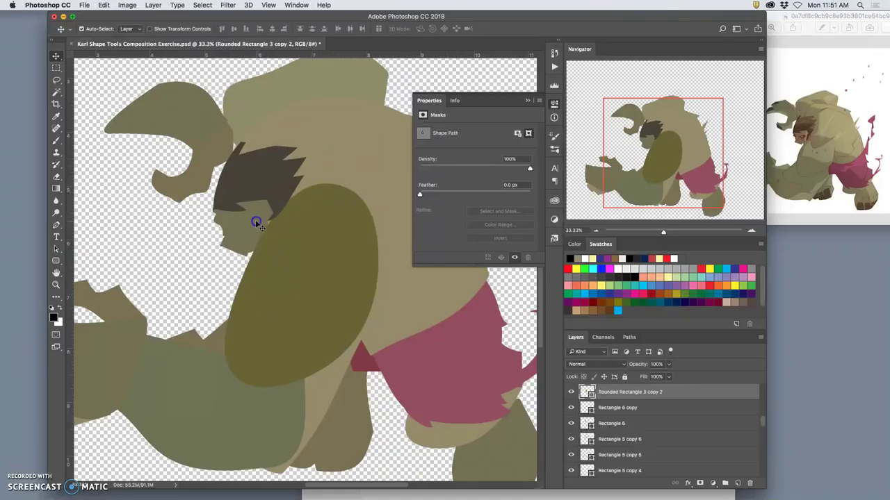
pyautogui.press('super+j')
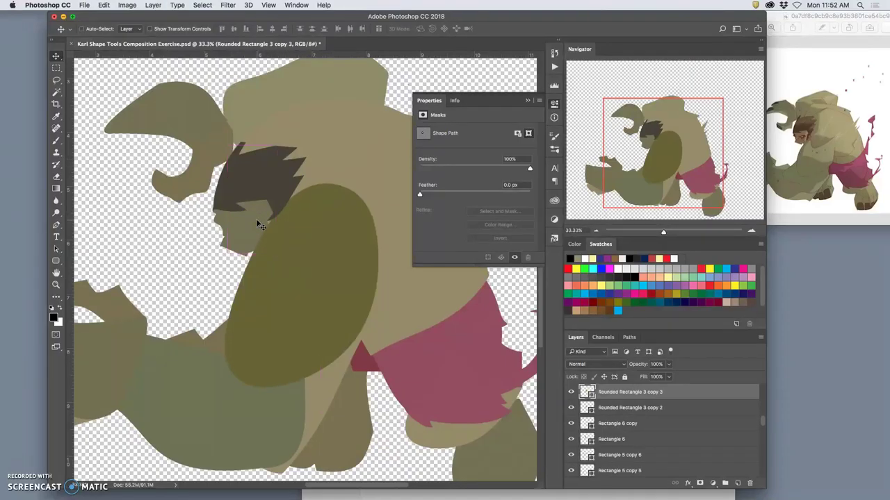
pyautogui.press('super+t')
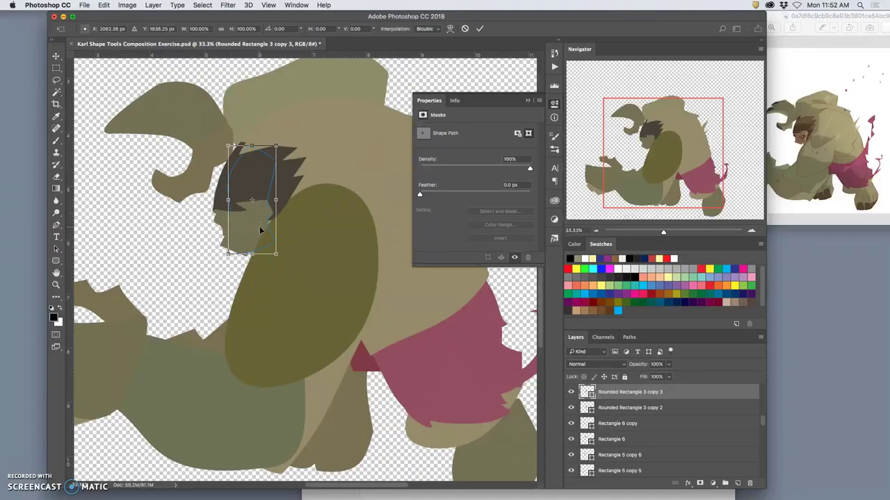
pyautogui.moveTo(260, 228)
pyautogui.mouseDown()
pyautogui.moveTo(275, 231)
pyautogui.moveTo(272, 221)
pyautogui.mouseUp()
pyautogui.click(269, 144)
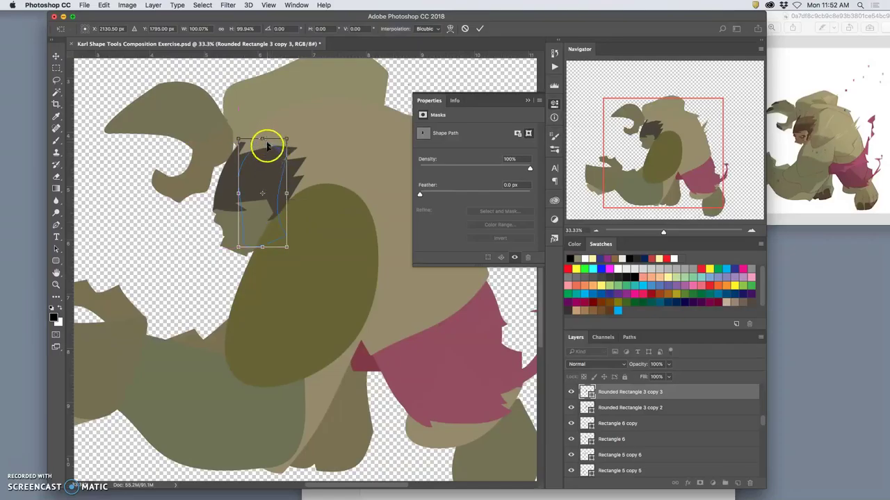
pyautogui.moveTo(283, 141)
pyautogui.mouseDown()
pyautogui.moveTo(275, 148)
pyautogui.moveTo(283, 146)
pyautogui.mouseUp()
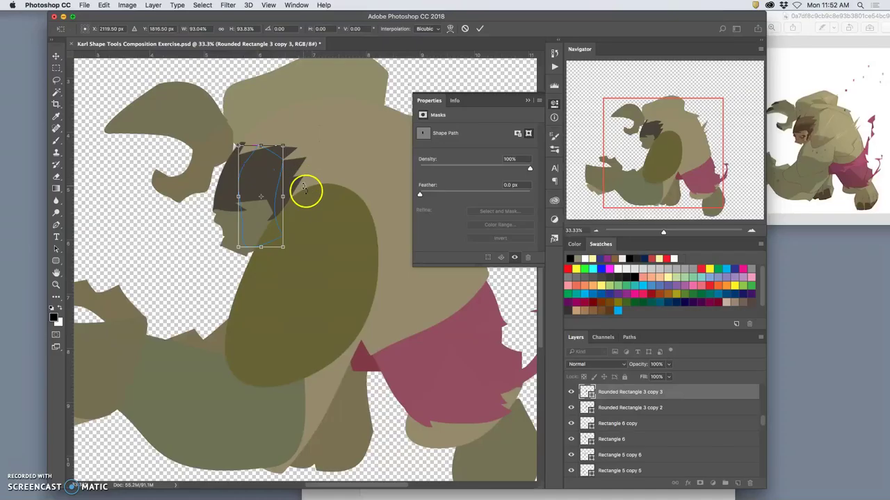
pyautogui.press('Return')
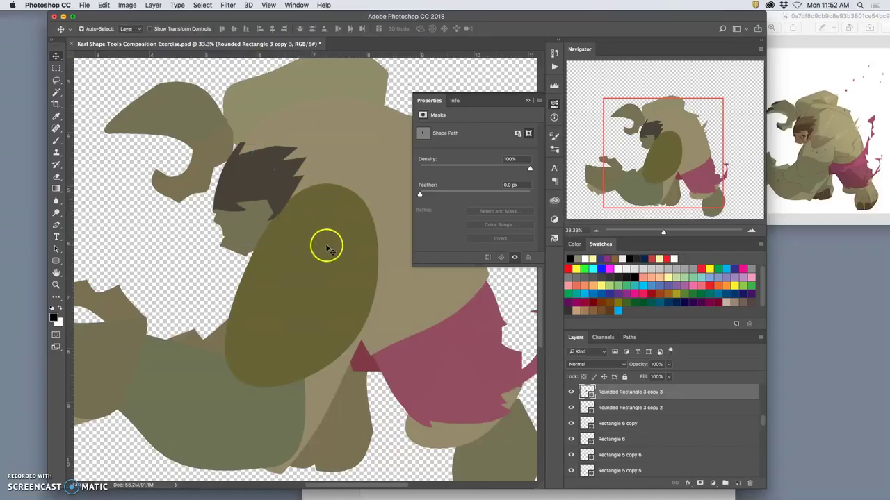
# Send the raised arm's Rounded Rectangle 3 copy layer backward until it sits below Rectangle 5 copy 4.
pyautogui.hscroll(3, 326, 246)
pyautogui.scroll(2, 322, 248)
pyautogui.click(194, 136)
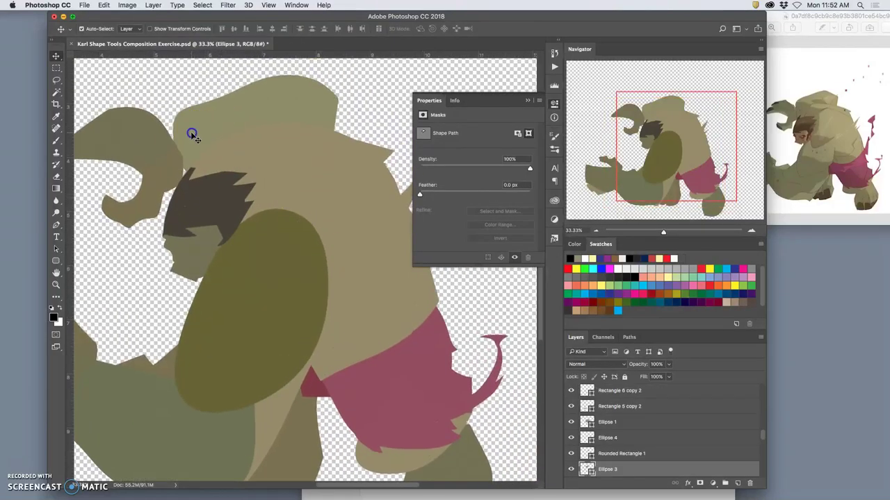
pyautogui.click(170, 148)
pyautogui.hscroll(-2, 174, 151)
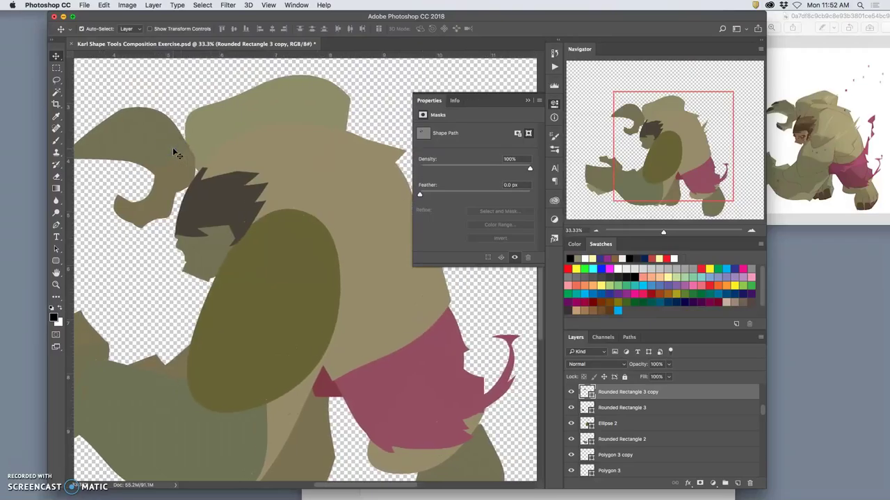
pyautogui.press('super+bracketleft')
pyautogui.press('super+bracketleft')
pyautogui.press('super+bracketleft')
pyautogui.press('super+bracketleft')
pyautogui.press('super+bracketleft')
pyautogui.press('super+bracketleft')
pyautogui.press('super+bracketleft')
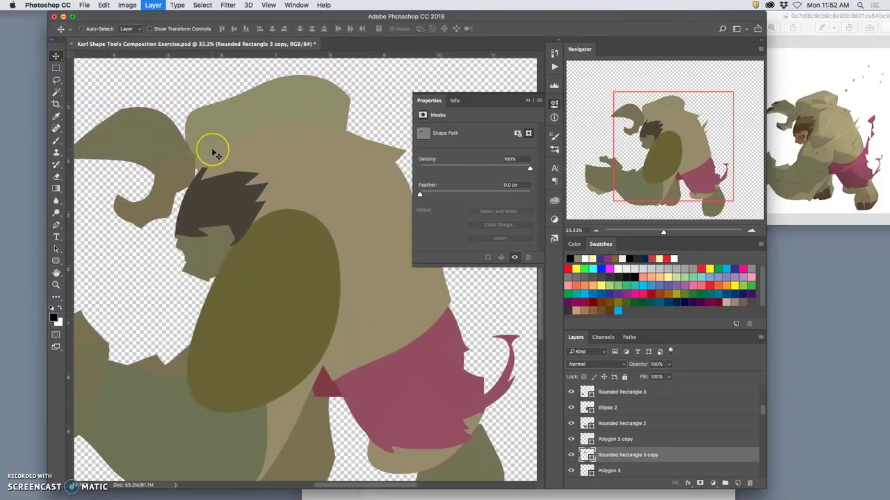
pyautogui.press('super+bracketleft')
pyautogui.press('super+bracketleft')
pyautogui.press('super+bracketleft')
# Warp the raised arm's Rectangle 6 shape outward so it meets the torso and hair.
pyautogui.keyDown('super'); pyautogui.click(186, 149); pyautogui.keyUp('super')
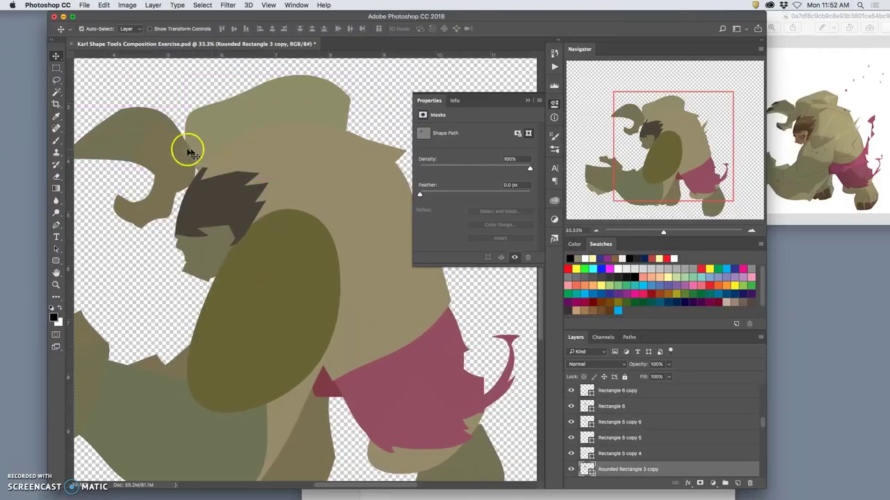
pyautogui.moveTo(187, 149); pyautogui.dragTo(188, 150)
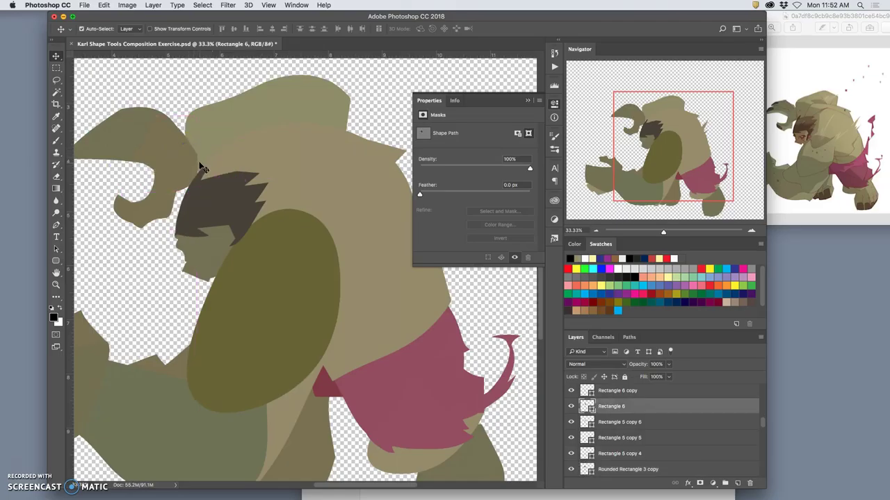
pyautogui.press('super+t')
pyautogui.rightClick(189, 164)
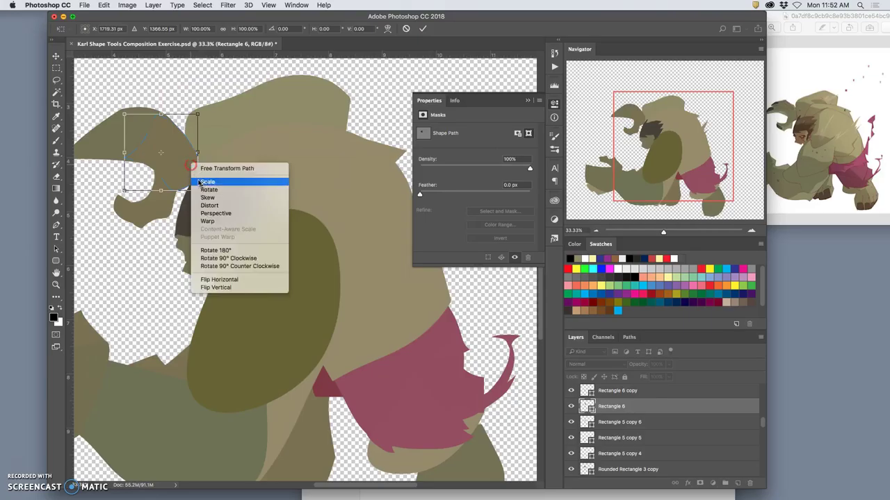
pyautogui.click(209, 222)
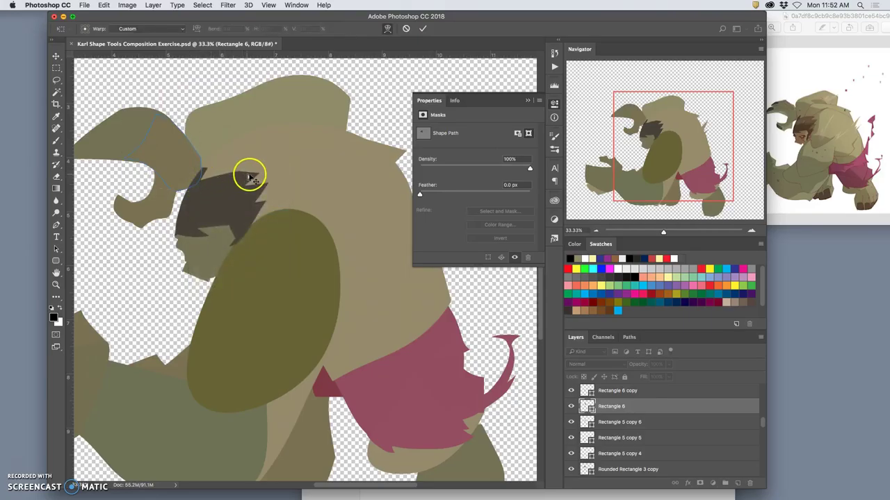
pyautogui.press('Return')
# Recolour the outer finger shape Rectangle 2 on the lower hand with the large oval's olive, #686533.
pyautogui.hscroll(-1, 244, 167)
pyautogui.hscroll(-5, 252, 166)
pyautogui.scroll(-3, 252, 167)
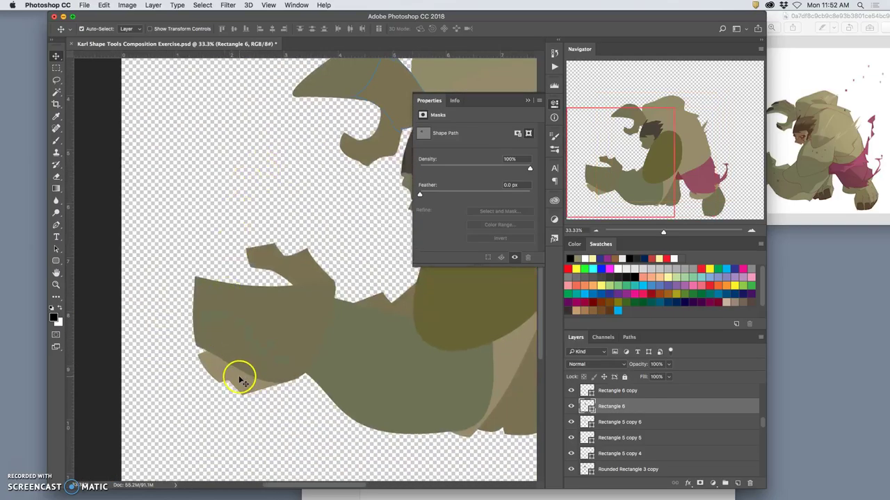
pyautogui.click(238, 379)
pyautogui.hscroll(5, 306, 368)
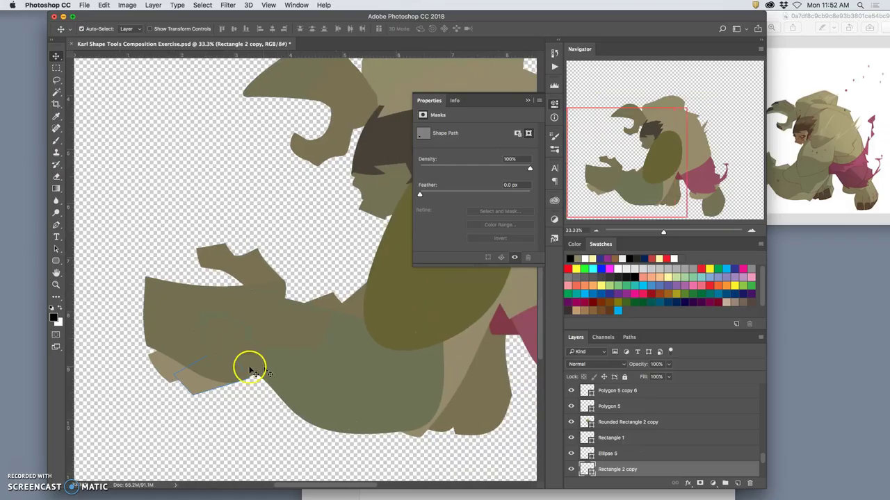
pyautogui.click(173, 366)
pyautogui.hscroll(3, 274, 361)
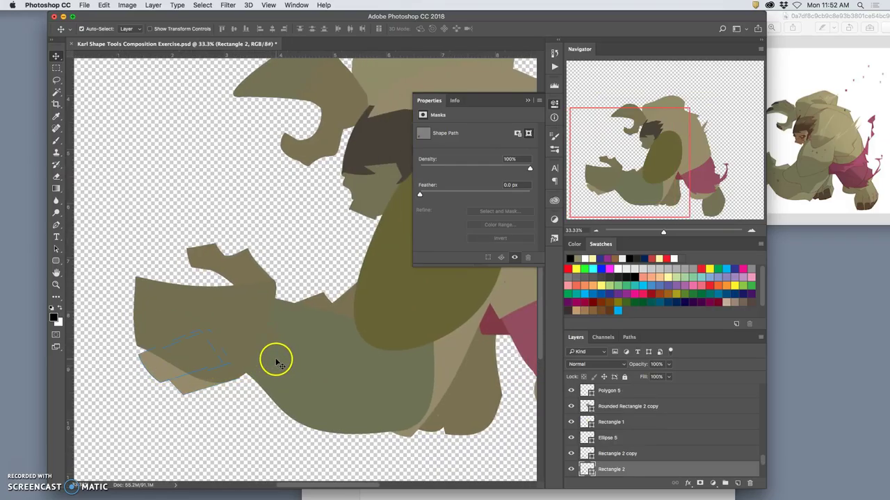
pyautogui.hscroll(4, 275, 361)
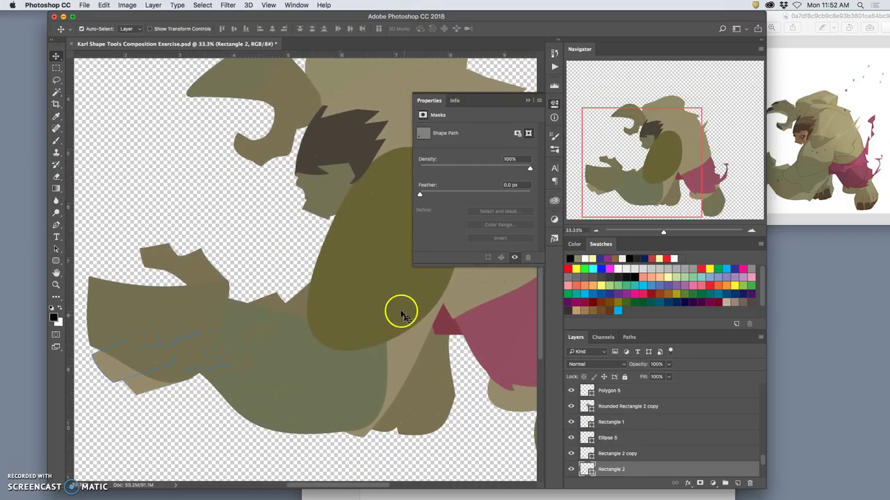
pyautogui.doubleClick(586, 470)
pyautogui.moveTo(421, 314); pyautogui.dragTo(391, 308)
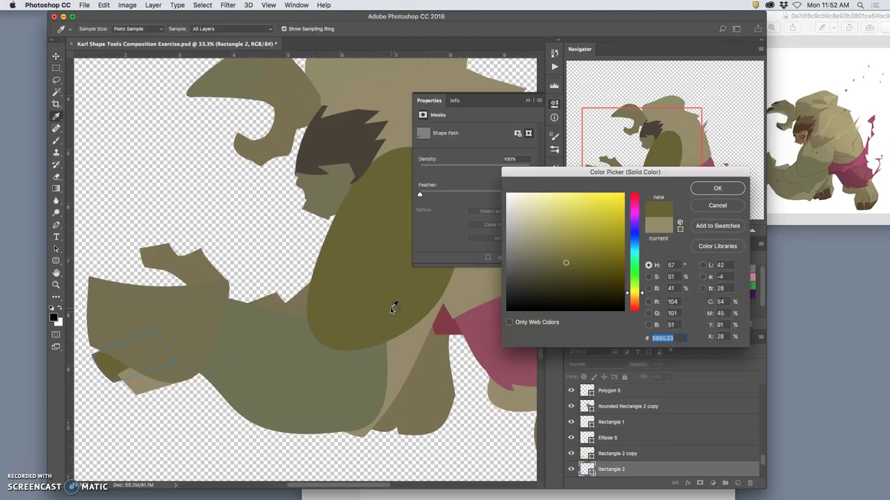
pyautogui.hscroll(10, 391, 308)
pyautogui.hscroll(-12, 390, 307)
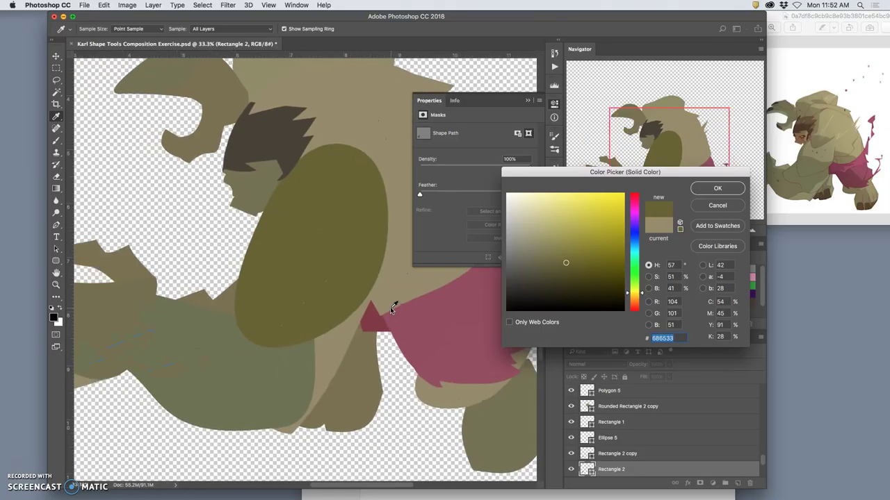
pyautogui.click(224, 370)
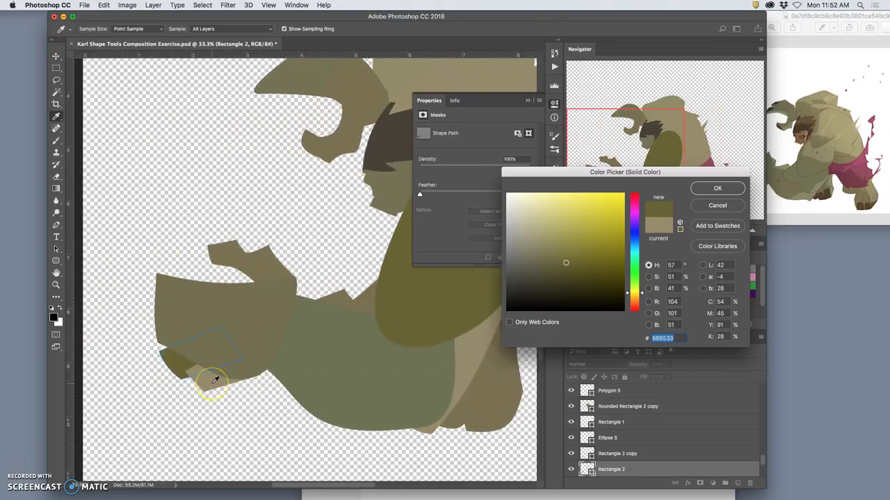
pyautogui.click(718, 189)
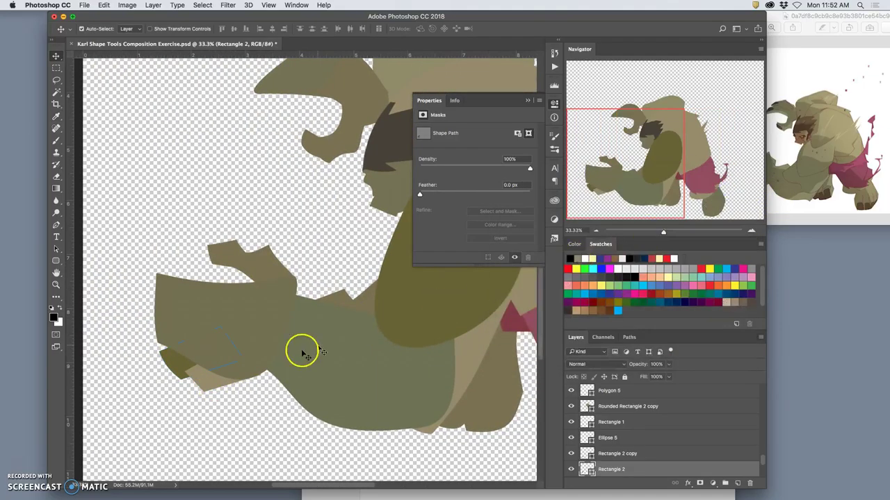
# Recolour the lower hand's finger shape Rectangle 2 copy with the forearm's green, #6e7355.
pyautogui.click(209, 386)
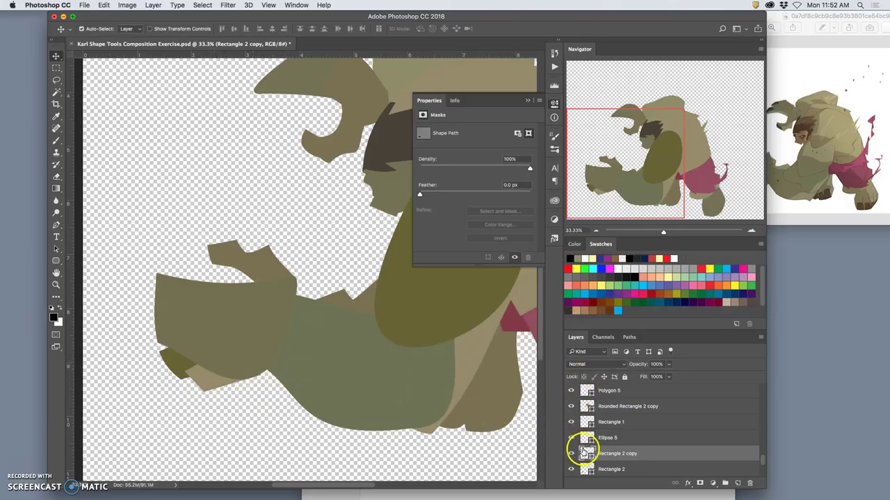
pyautogui.doubleClick(587, 453)
pyautogui.click(367, 371)
pyautogui.click(284, 359)
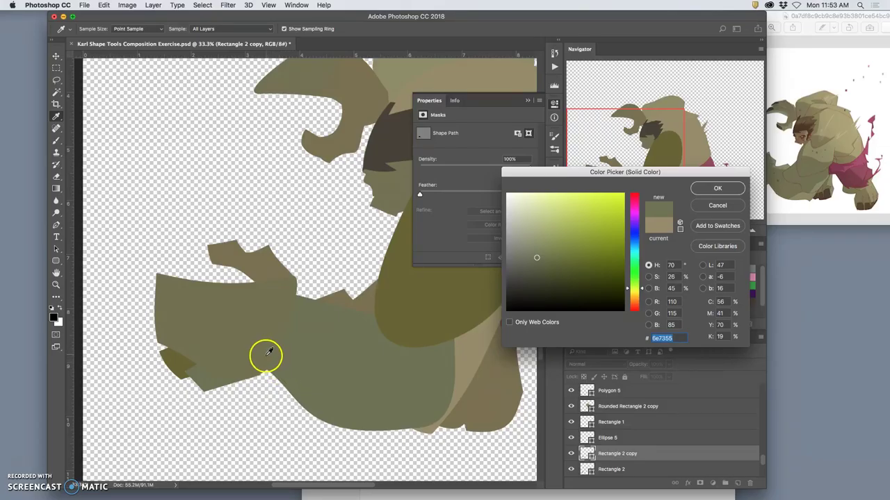
pyautogui.click(739, 188)
# Warp the Rectangle 2 copy finger shape slightly so its inner edge bulges toward the forearm.
pyautogui.press('super+t')
pyautogui.rightClick(244, 365)
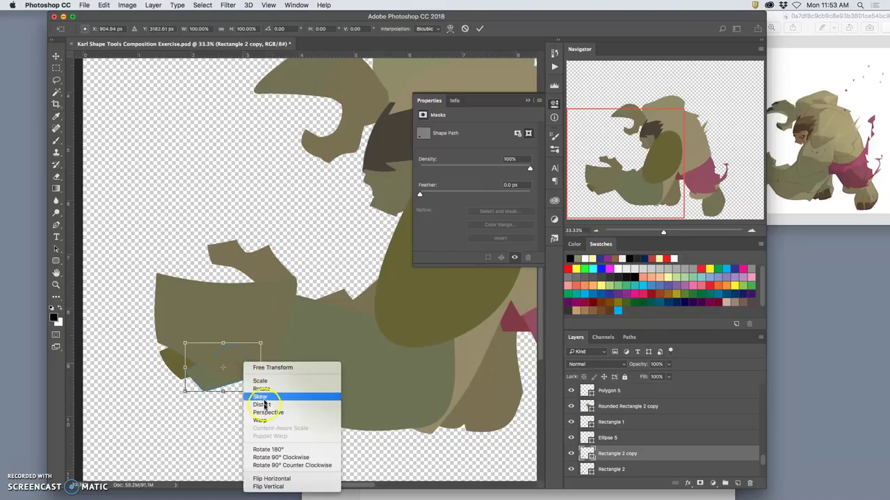
pyautogui.click(260, 414)
pyautogui.moveTo(257, 370); pyautogui.dragTo(251, 378)
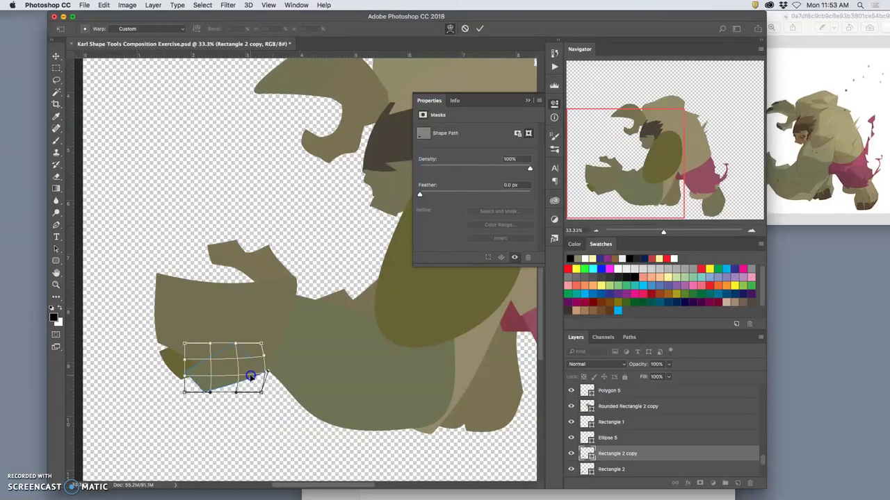
pyautogui.press('Return')
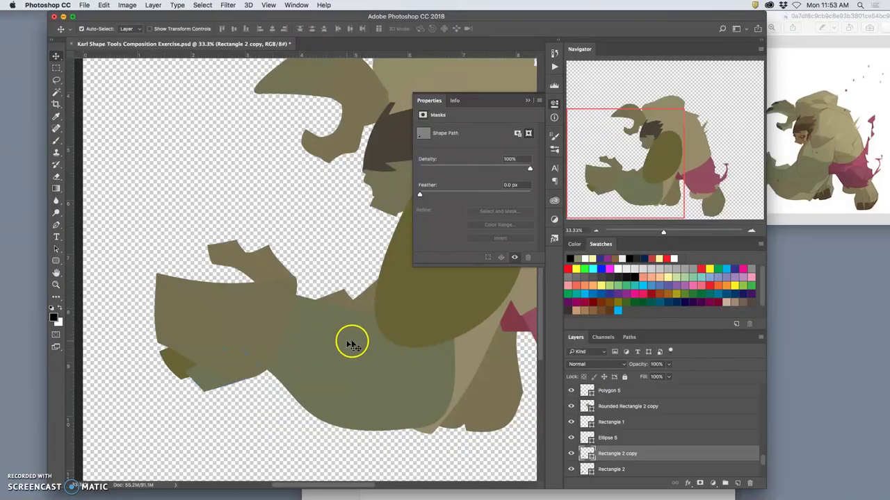
# Recolour the outer finger shape Rectangle 2 on the lower hand with the face's muted green, #757254.
pyautogui.hscroll(5, 355, 339)
pyautogui.hscroll(-10, 355, 340)
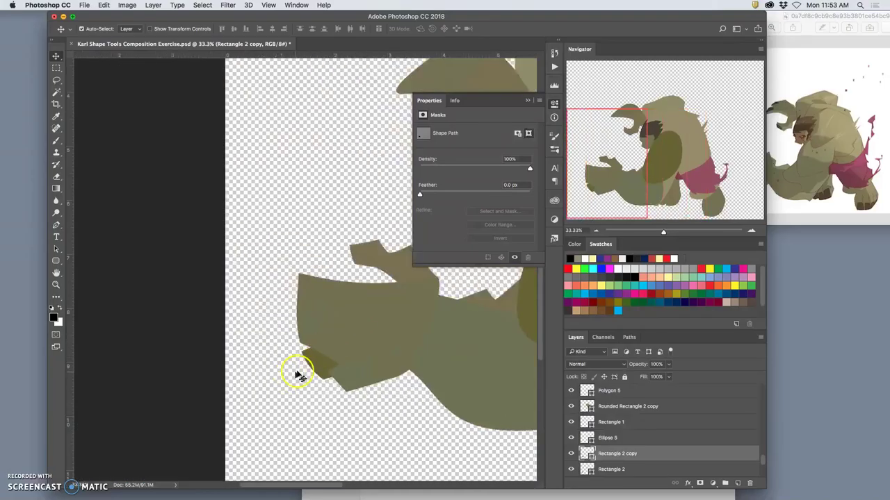
pyautogui.click(312, 357)
pyautogui.hscroll(5, 465, 366)
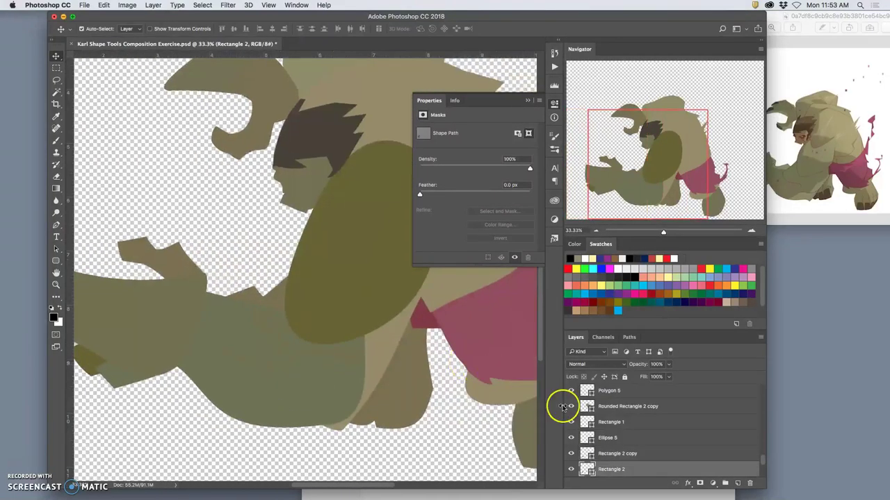
pyautogui.doubleClick(586, 469)
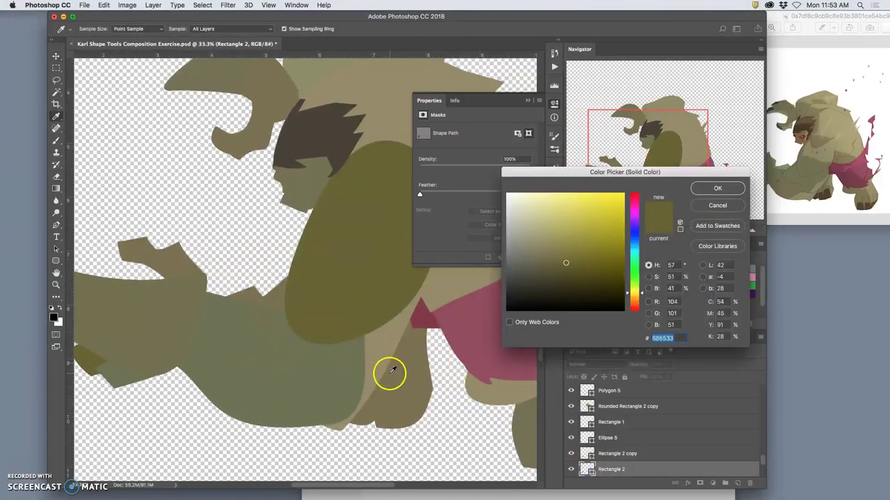
pyautogui.hscroll(-5, 375, 358)
pyautogui.scroll(2, 374, 353)
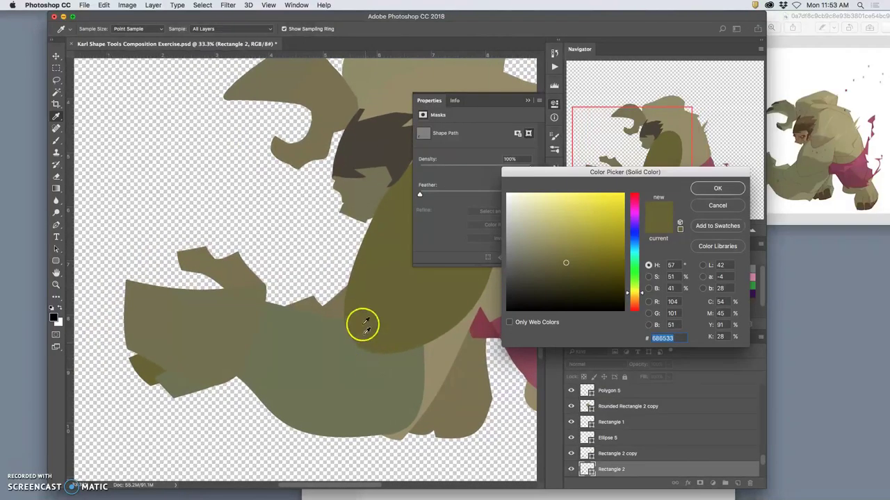
pyautogui.click(363, 197)
pyautogui.hscroll(2, 376, 255)
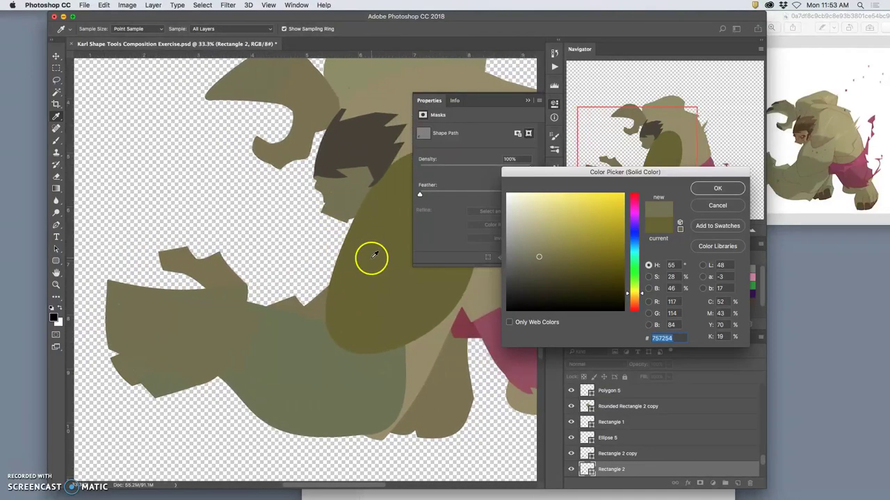
pyautogui.hscroll(15, 366, 300)
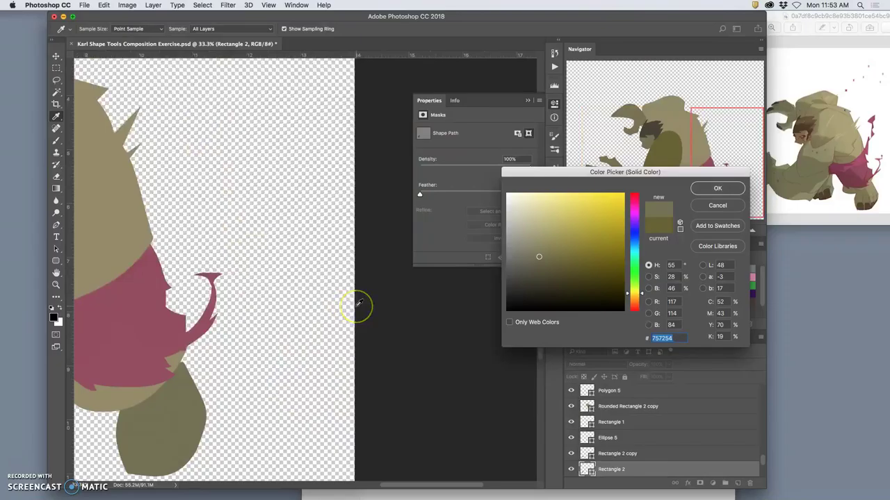
pyautogui.hscroll(-10, 358, 303)
pyautogui.scroll(5, 359, 303)
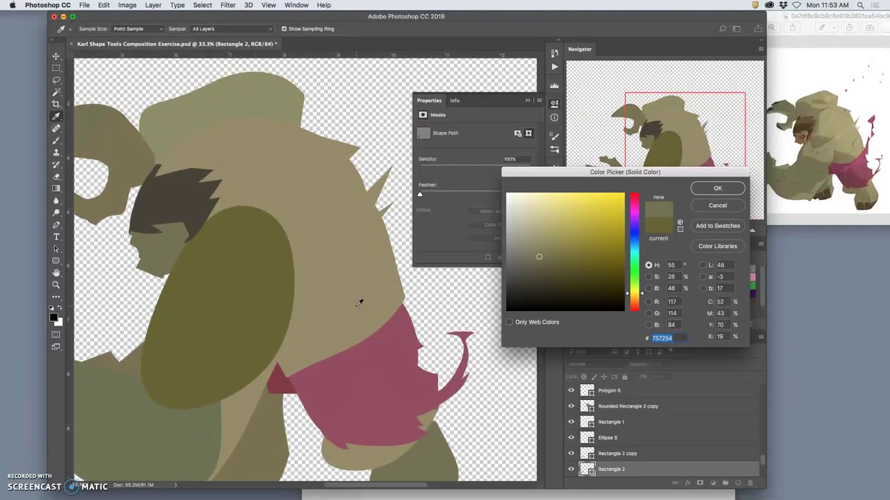
pyautogui.scroll(3, 360, 302)
pyautogui.hscroll(-3, 357, 303)
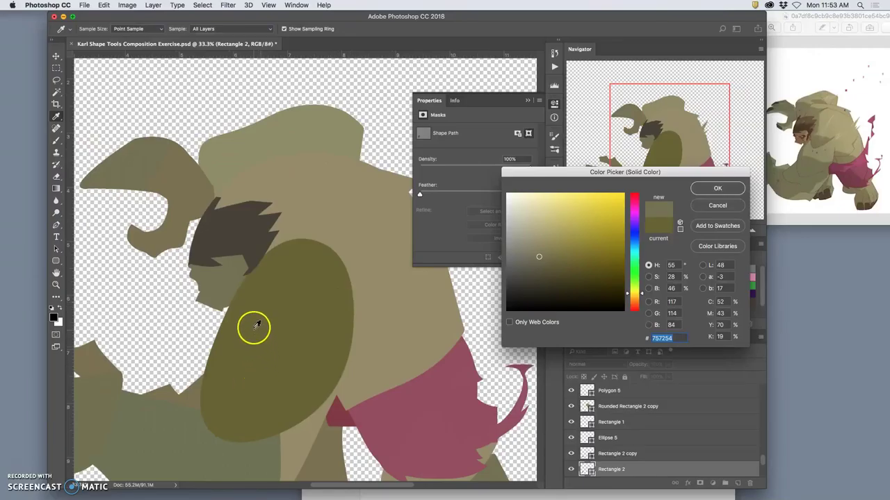
pyautogui.scroll(-7, 254, 327)
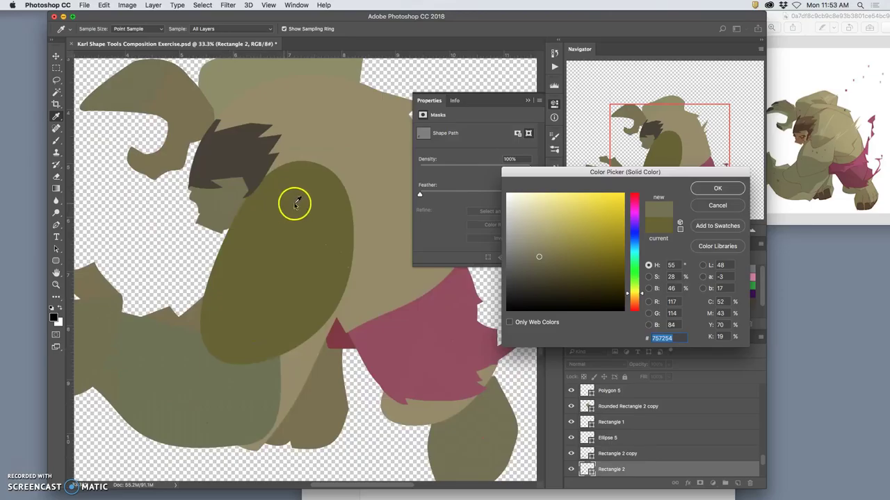
pyautogui.press('Return')
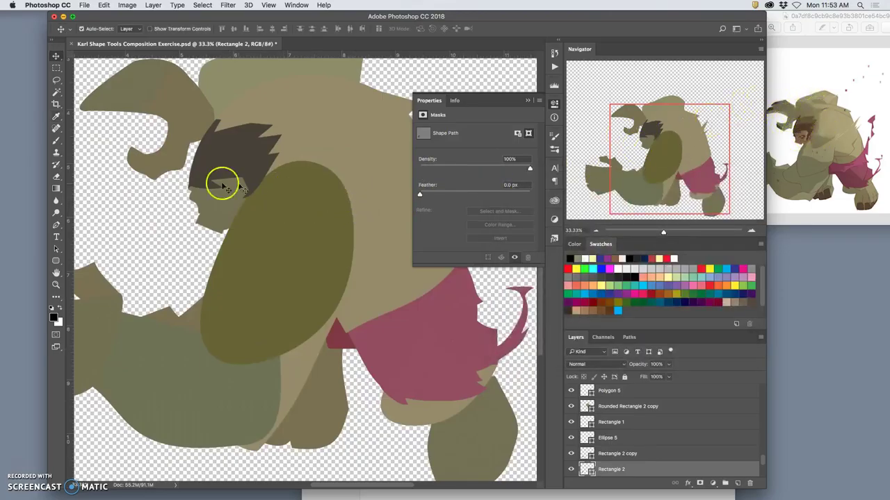
# Transform Rounded Rectangle 3 copy 3 behind the head, rotating it about 155° and scaling it to about 204% width and 142% height.
pyautogui.click(231, 196)
pyautogui.press('super+t')
pyautogui.click(237, 199)
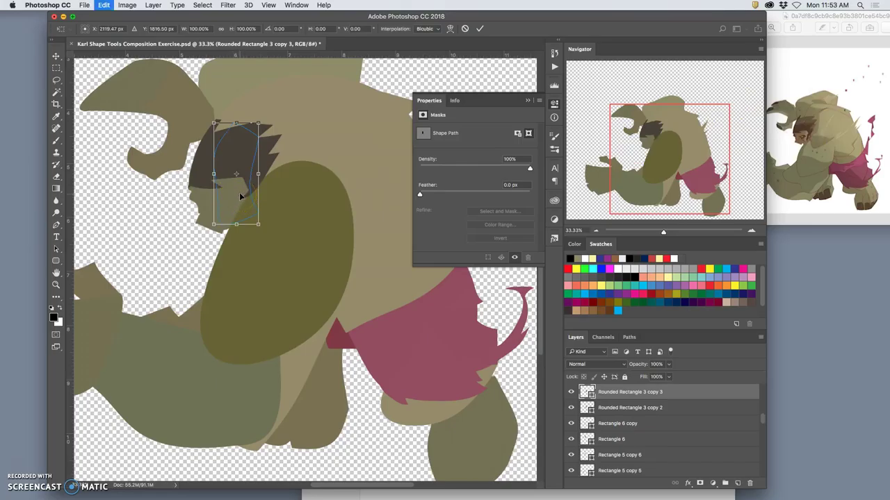
pyautogui.moveTo(272, 116); pyautogui.dragTo(234, 207)
pyautogui.moveTo(236, 123); pyautogui.dragTo(261, 74)
pyautogui.moveTo(263, 70); pyautogui.dragTo(260, 63)
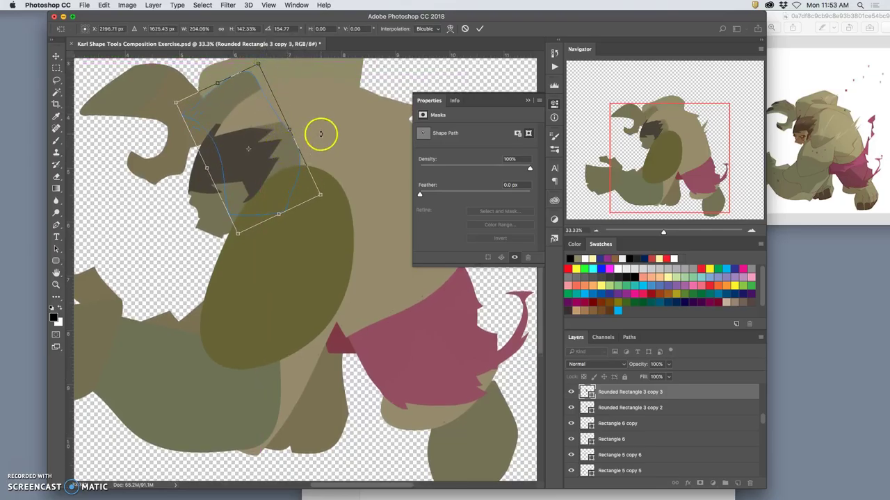
pyautogui.press('Return')
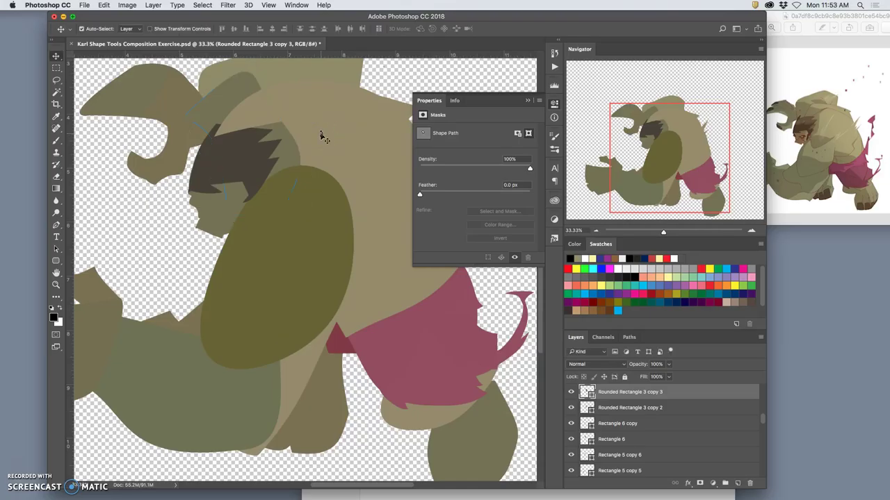
# Send the Polygon 4 copy shape above the hair backward until it sits below Polygon 4 copy 3.
pyautogui.click(312, 114)
pyautogui.click(257, 120)
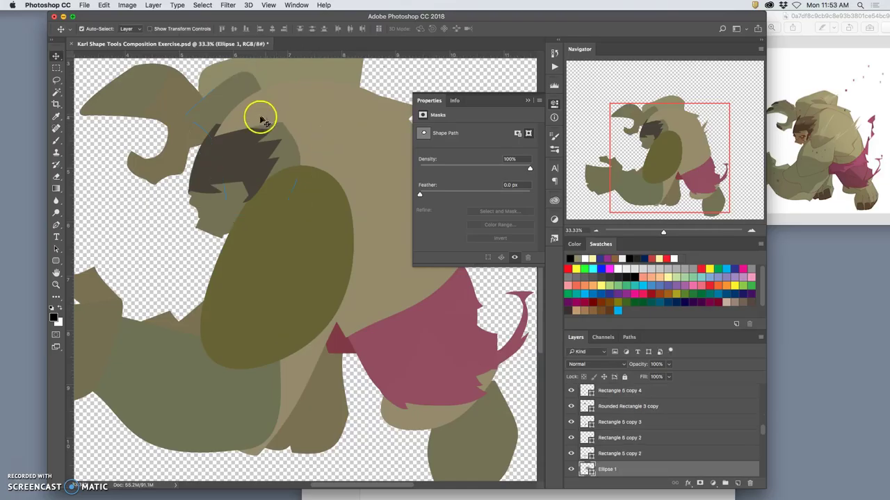
pyautogui.press('super+bracketleft')
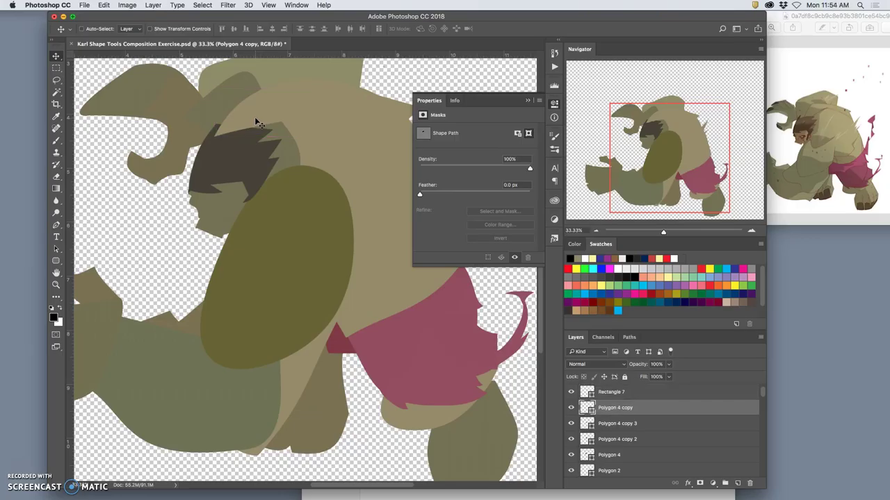
pyautogui.press('super+bracketleft')
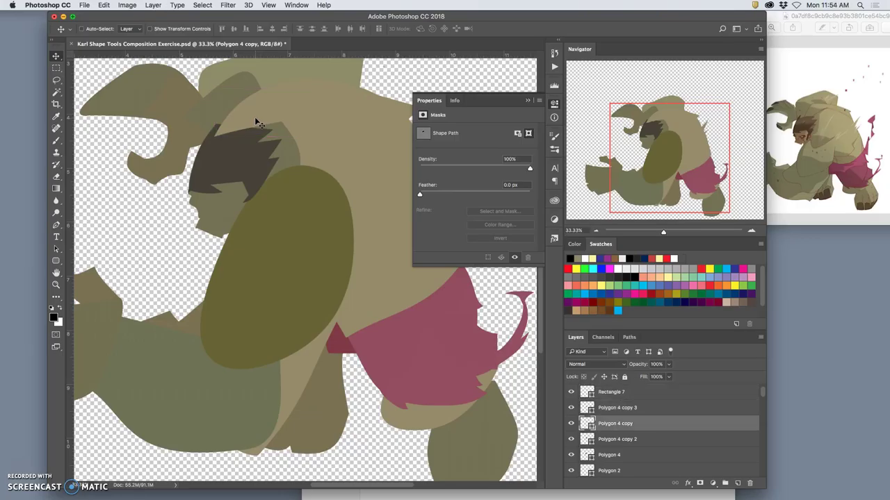
pyautogui.rightClick(254, 120)
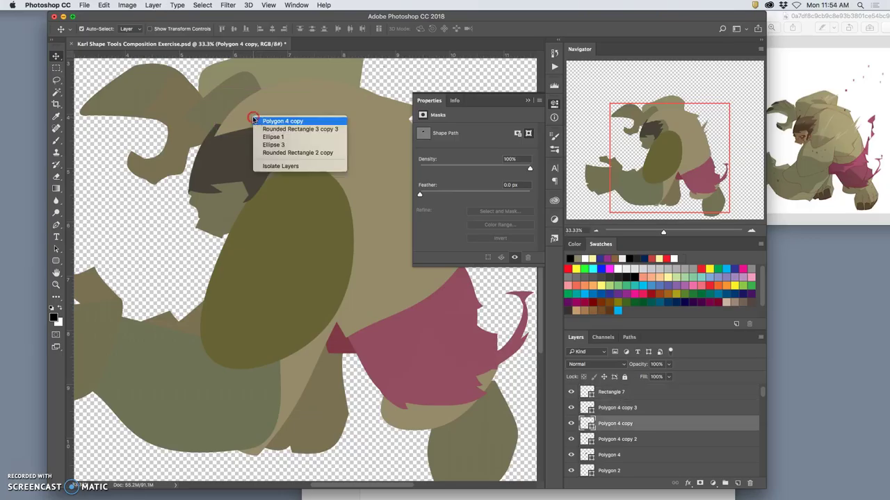
pyautogui.click(244, 118)
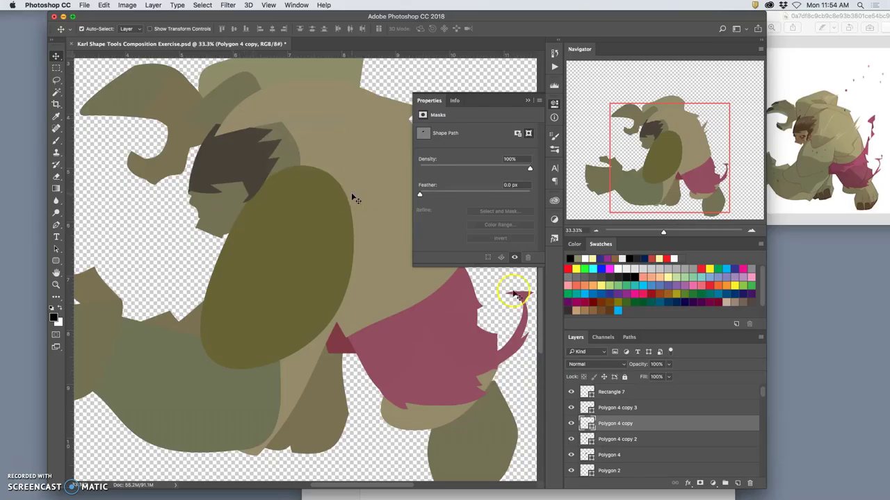
# Recolour the Polygon 4 copy shape above the hair with the neighbouring shoulder shape's green, #757254.
pyautogui.doubleClick(586, 424)
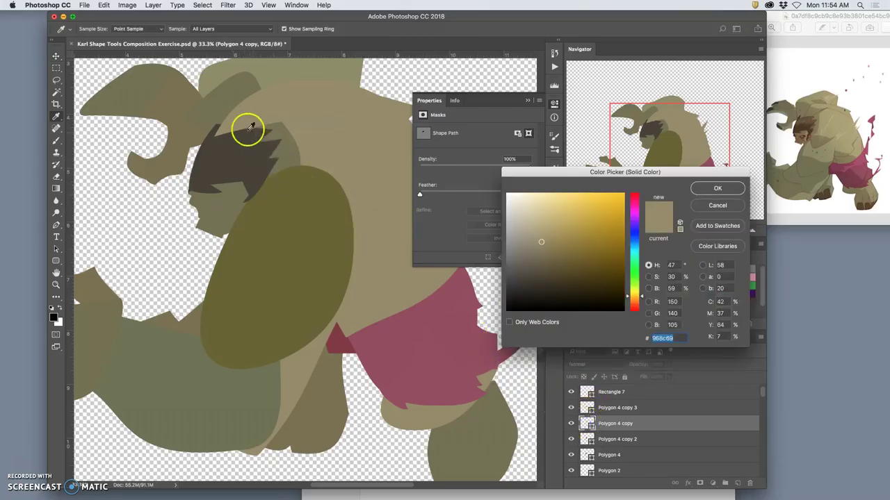
pyautogui.click(225, 97)
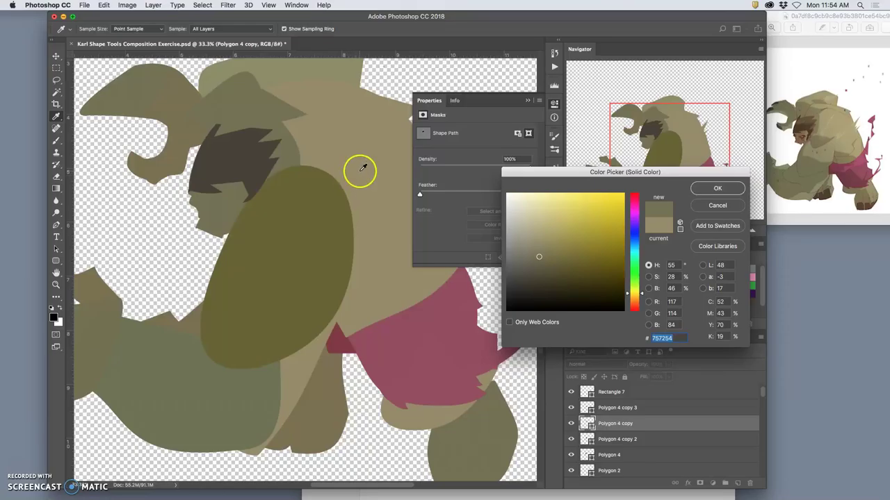
pyautogui.press('super+minus')
pyautogui.press('super+minus')
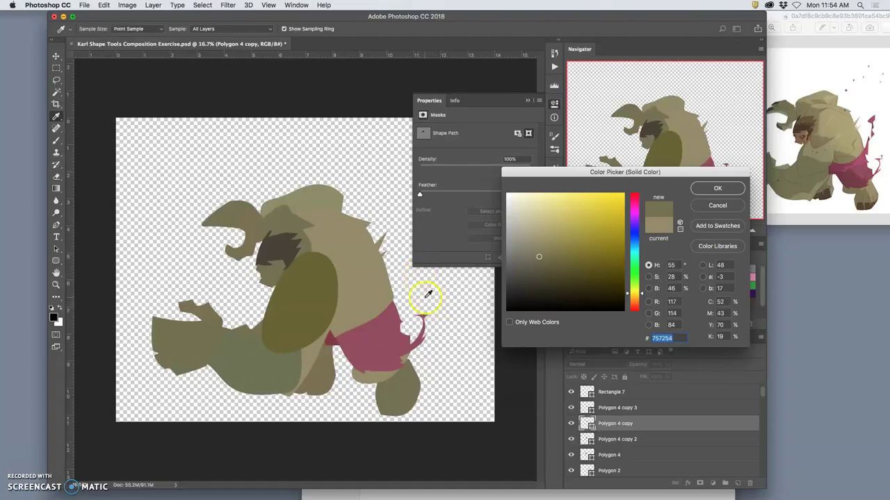
pyautogui.click(728, 189)
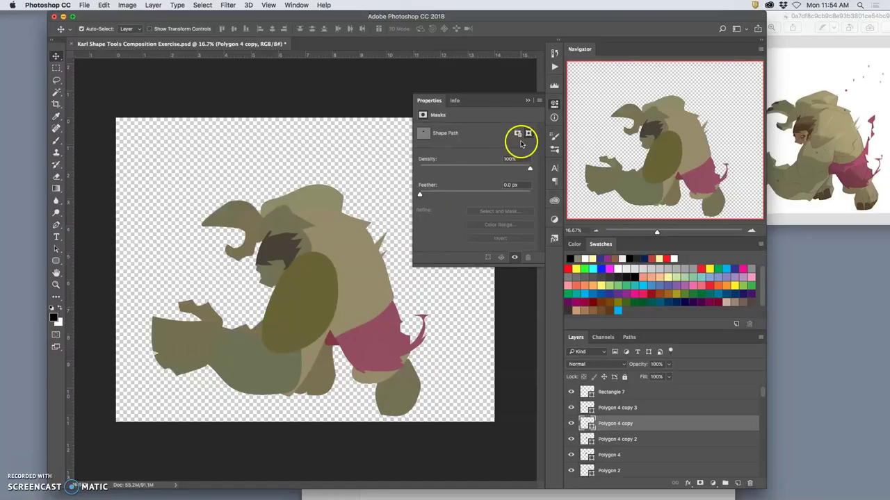
# Recolour the lower forearm shape Rounded Rectangle 2 with the shoulder's muted green, #757254.
pyautogui.click(263, 371)
pyautogui.doubleClick(589, 470)
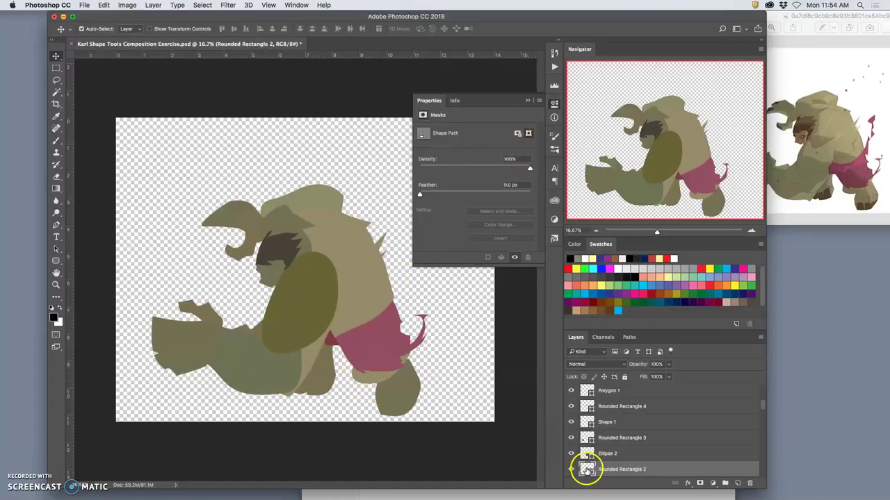
pyautogui.click(290, 226)
pyautogui.moveTo(381, 339); pyautogui.dragTo(397, 383)
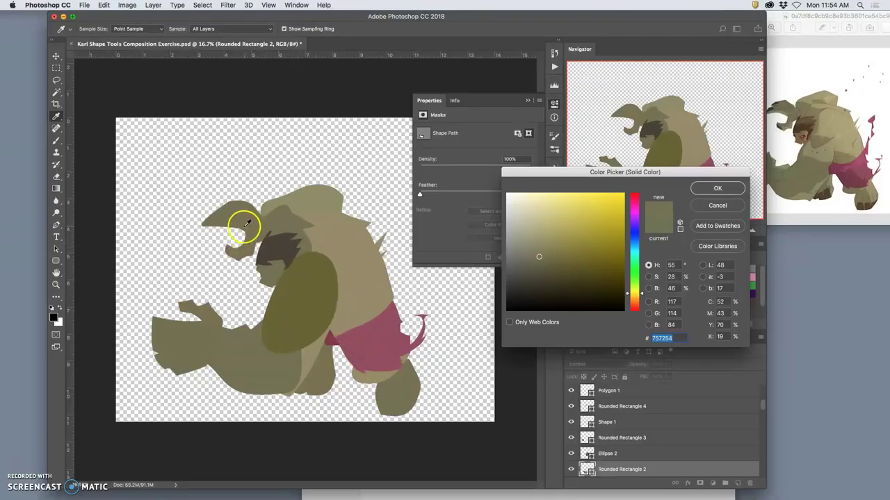
pyautogui.click(712, 198)
# Recolour the raised arm's Rectangle 6 shape with the same muted green, #757254.
pyautogui.click(246, 221)
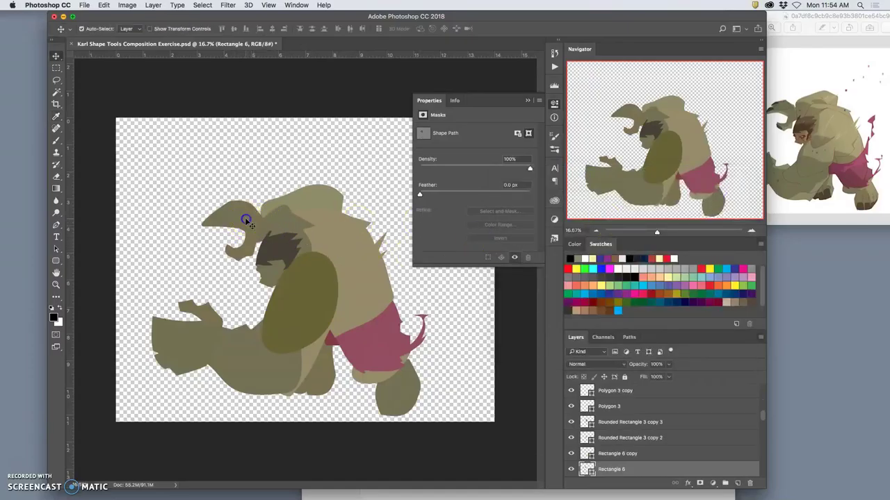
pyautogui.doubleClick(586, 470)
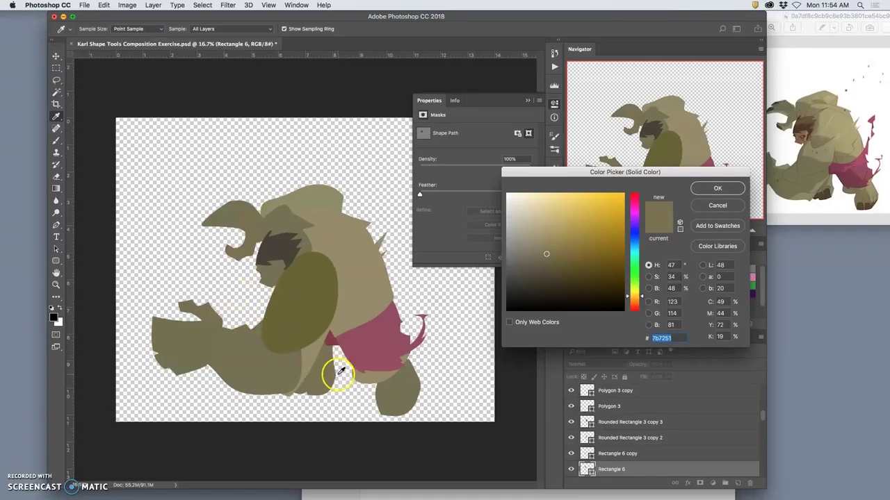
pyautogui.click(248, 224)
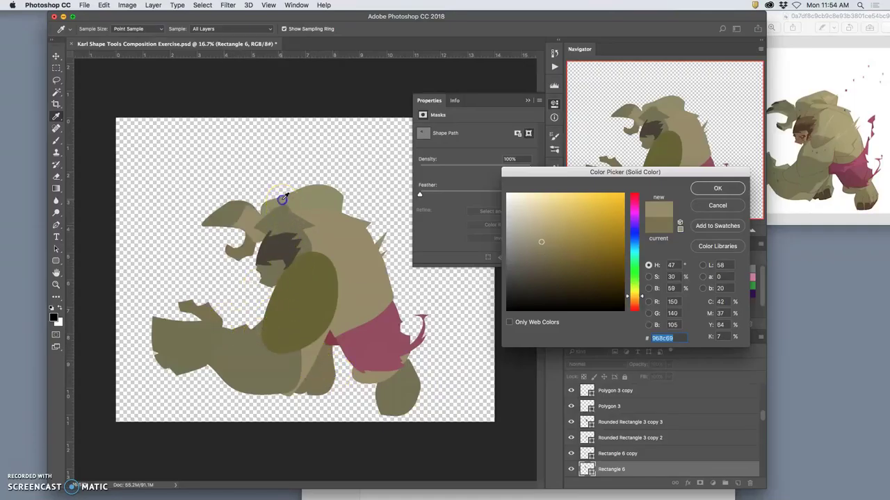
pyautogui.moveTo(282, 200); pyautogui.dragTo(281, 201)
pyautogui.click(252, 214)
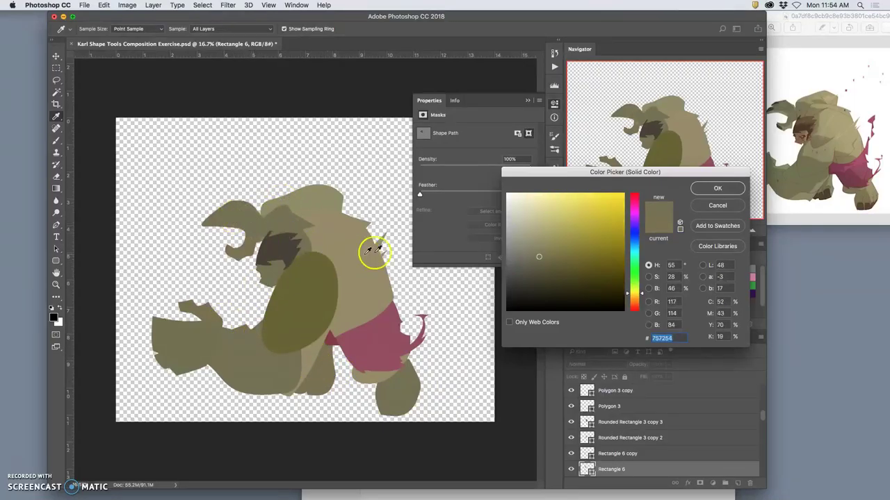
pyautogui.click(717, 191)
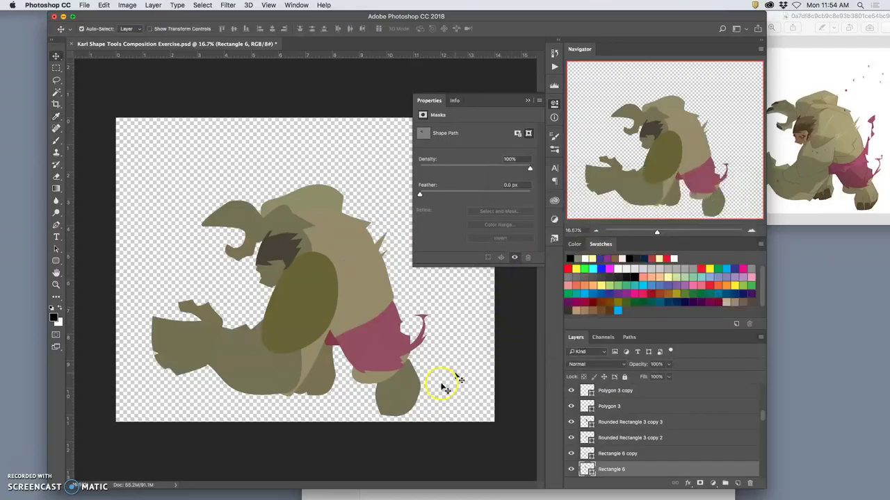
pyautogui.scroll(-5, 598, 452)
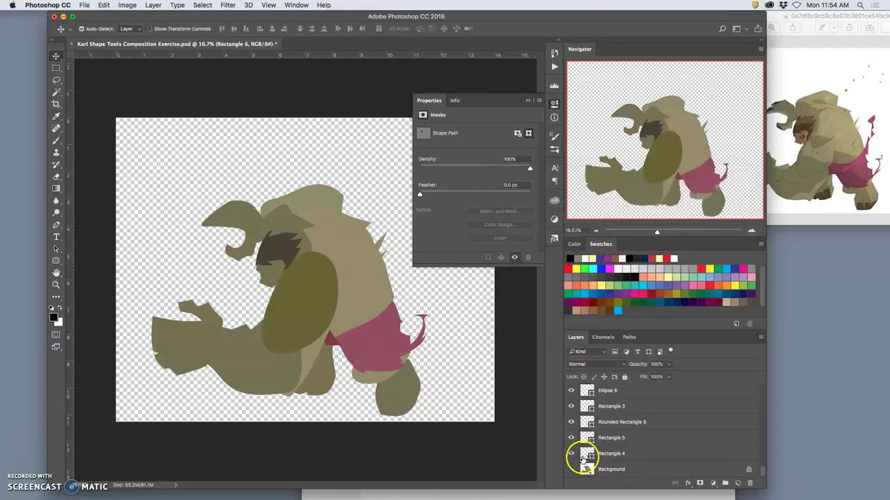
# Show the Background layer containing the reference picture and collapse the shape properties.
pyautogui.moveTo(571, 469); pyautogui.dragTo(572, 425)
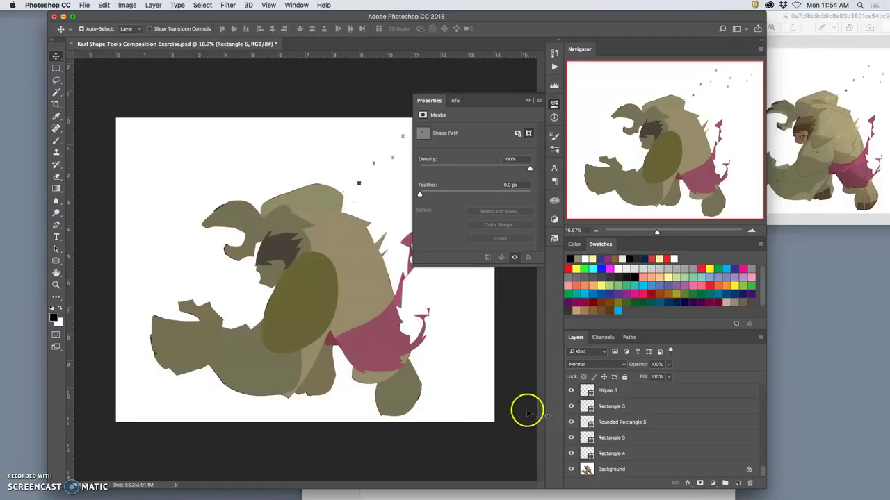
pyautogui.click(526, 103)
pyautogui.scroll(3, 625, 434)
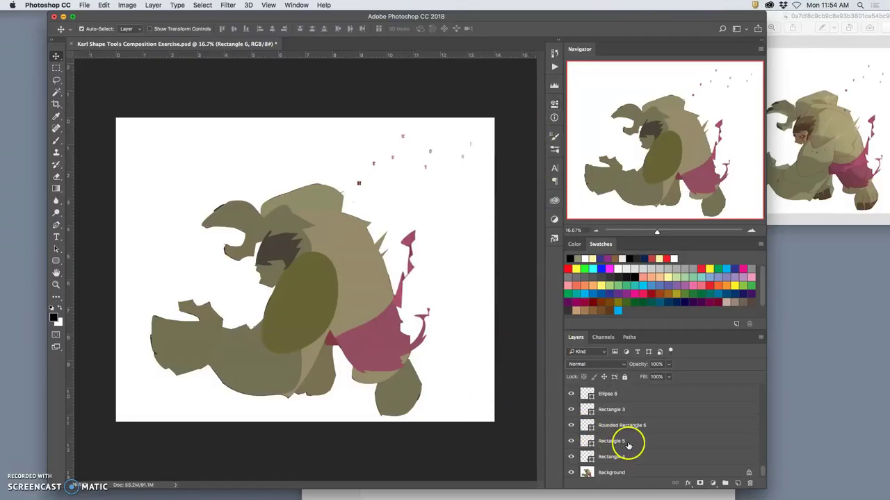
# Duplicate the pink cloth wisp Polygon 5 copy 5 and fit the copy over the upper torn strip behind the creature's back.
pyautogui.click(420, 343)
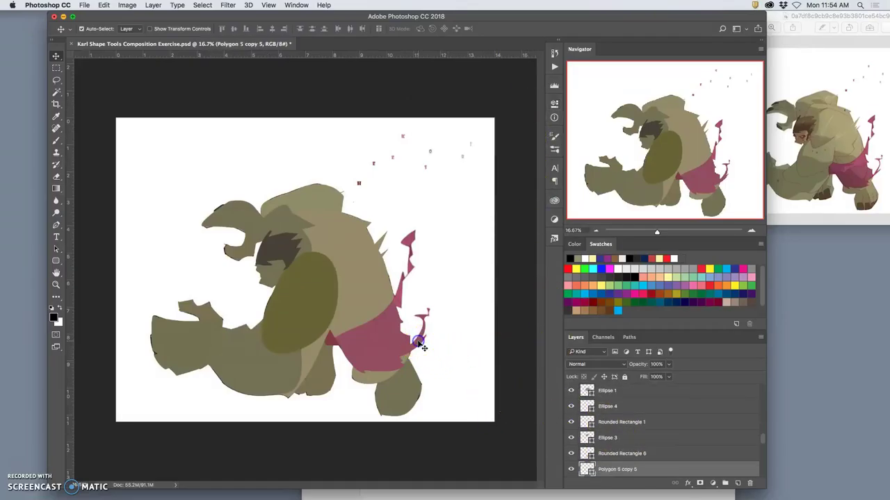
pyautogui.press('super+j')
pyautogui.press('super+t')
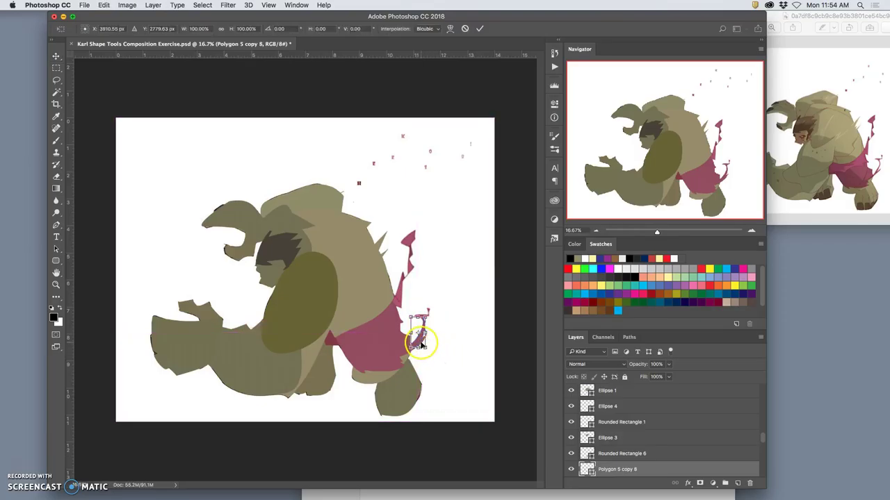
pyautogui.moveTo(417, 342); pyautogui.dragTo(421, 247)
pyautogui.click(423, 263)
pyautogui.scroll(3, 477, 318)
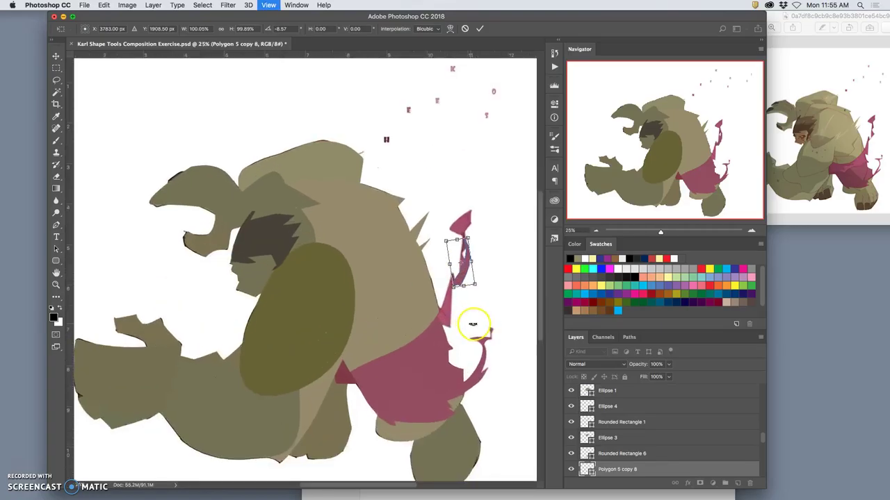
pyautogui.scroll(-2, 477, 324)
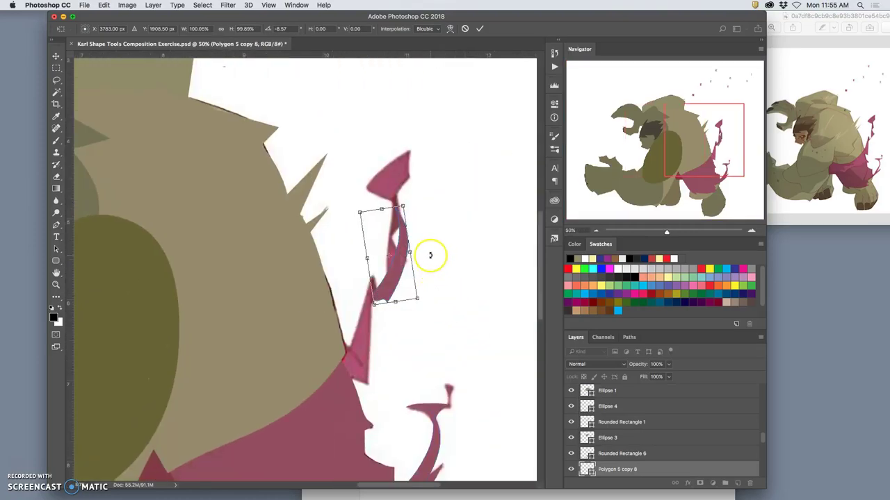
pyautogui.moveTo(362, 211); pyautogui.dragTo(426, 304)
pyautogui.press('Return')
# Try to stretch, flip and rotate the copied wisp to match the torn strip's lower bulge, and undo back to before the copy.
pyautogui.press('super+t')
pyautogui.moveTo(435, 273); pyautogui.dragTo(410, 325)
pyautogui.press('Return')
pyautogui.hotkey('ctrl', 't')
pyautogui.moveTo(410, 284)
pyautogui.mouseDown()
pyautogui.moveTo(408, 254)
pyautogui.moveTo(410, 267)
pyautogui.mouseUp()
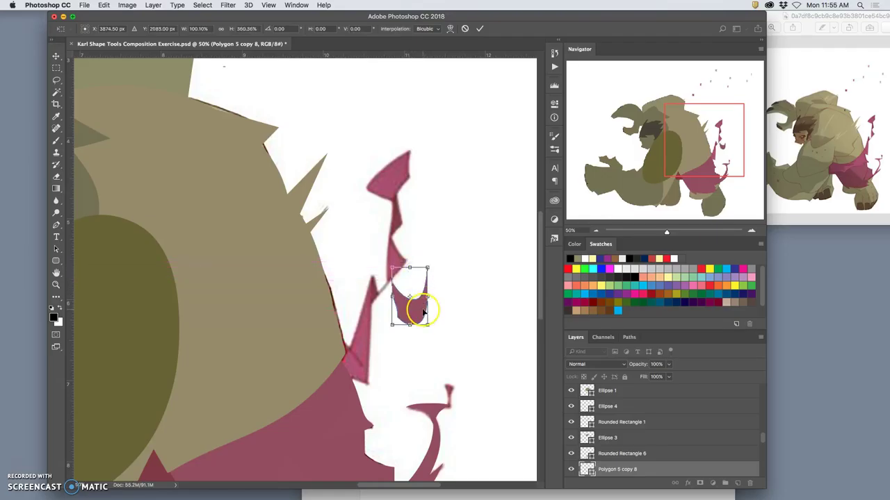
pyautogui.rightClick(413, 316)
pyautogui.click(439, 429)
pyautogui.moveTo(436, 264); pyautogui.dragTo(413, 342)
pyautogui.click(424, 298)
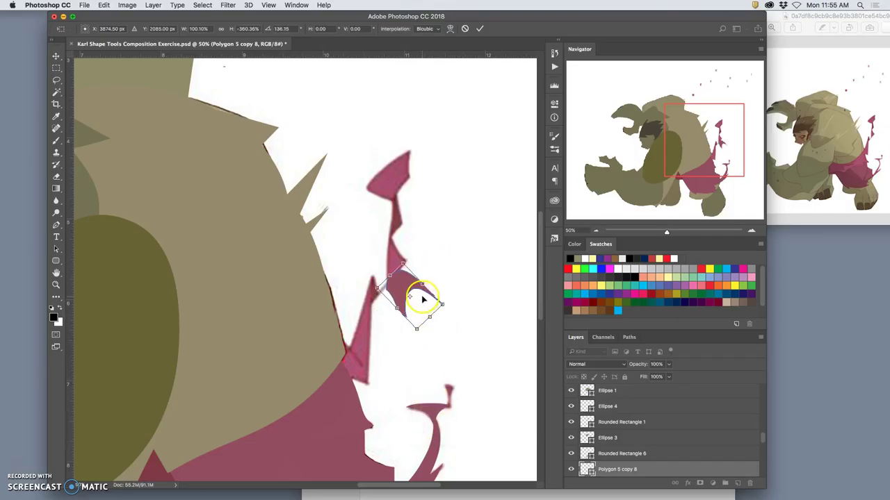
pyautogui.press('Return')
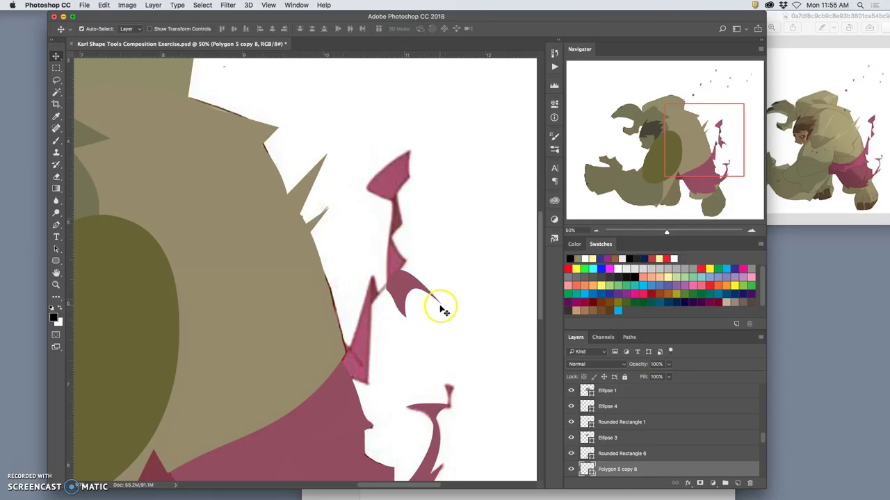
pyautogui.press('super+z')
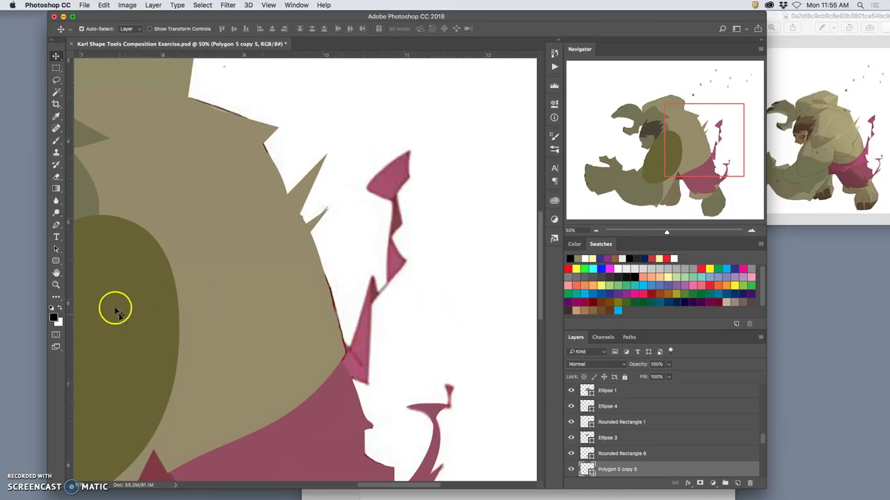
# Draw a three-sided pink polygon about 254 by 252 px over the torn strip, narrowing it to about 62% and rotating it about 148°.
pyautogui.click(55, 261)
pyautogui.click(83, 287)
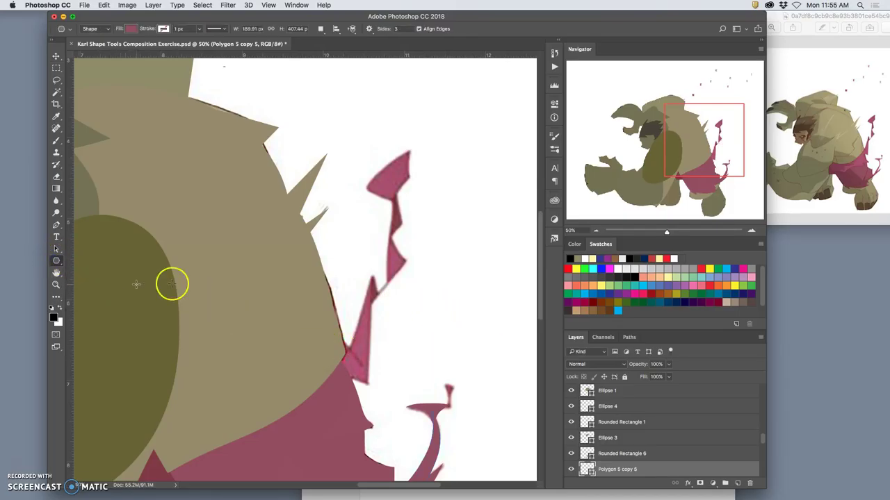
pyautogui.moveTo(374, 270); pyautogui.dragTo(365, 299)
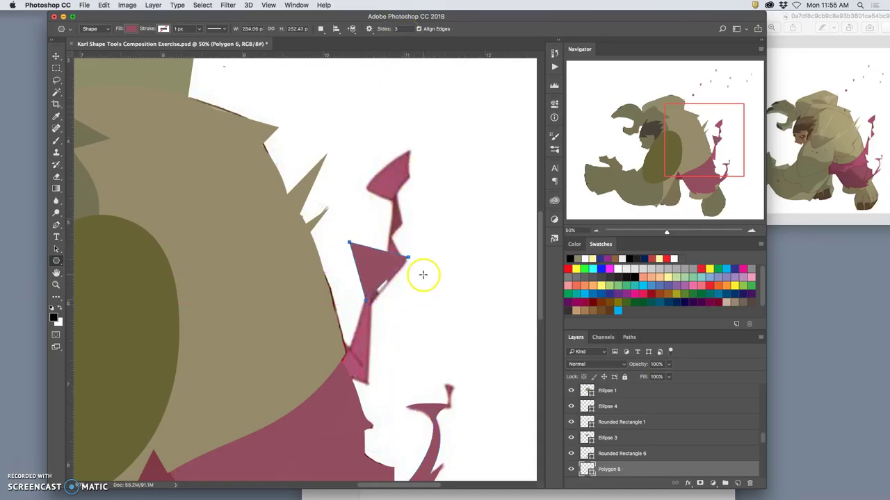
pyautogui.press('super+t')
pyautogui.moveTo(409, 241); pyautogui.dragTo(376, 292)
pyautogui.click(352, 257)
# Warp the new triangle so its long edge curves inward like the bulge on the torn strip.
pyautogui.rightClick(384, 281)
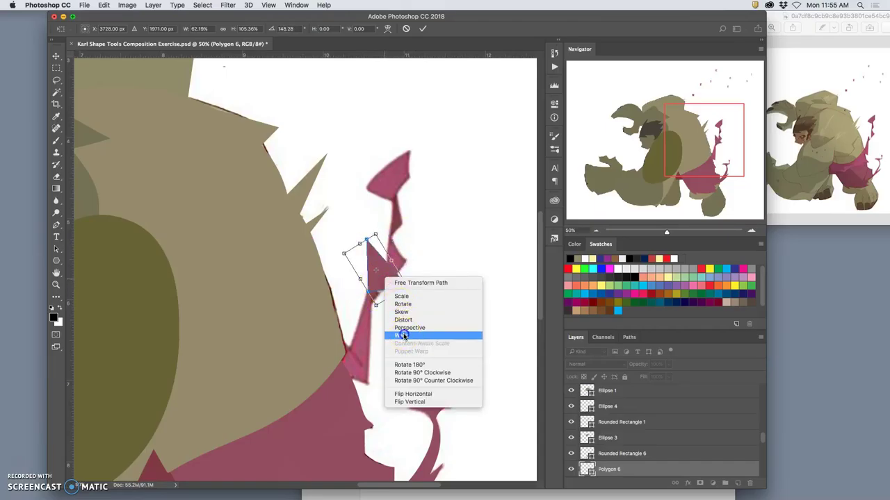
pyautogui.click(403, 335)
pyautogui.moveTo(399, 277); pyautogui.dragTo(373, 267)
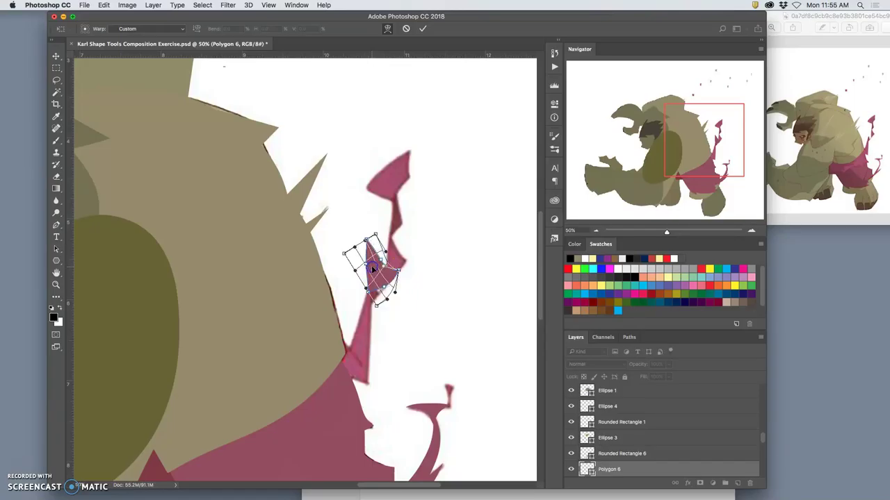
pyautogui.doubleClick(373, 268)
# Move the curved triangle onto the strip's middle bulge and resize it to about 92 by 211 px.
pyautogui.hotkey('ctrl', 't')
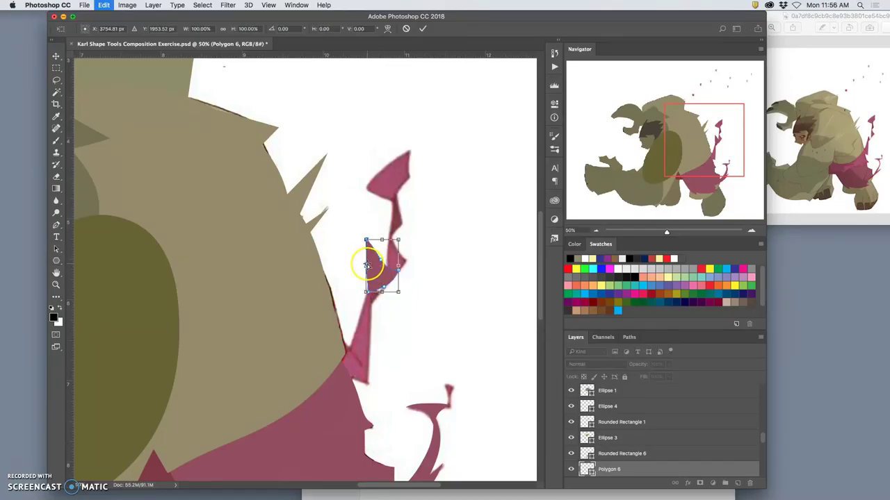
pyautogui.moveTo(375, 271); pyautogui.dragTo(396, 260)
pyautogui.moveTo(419, 229); pyautogui.dragTo(393, 267)
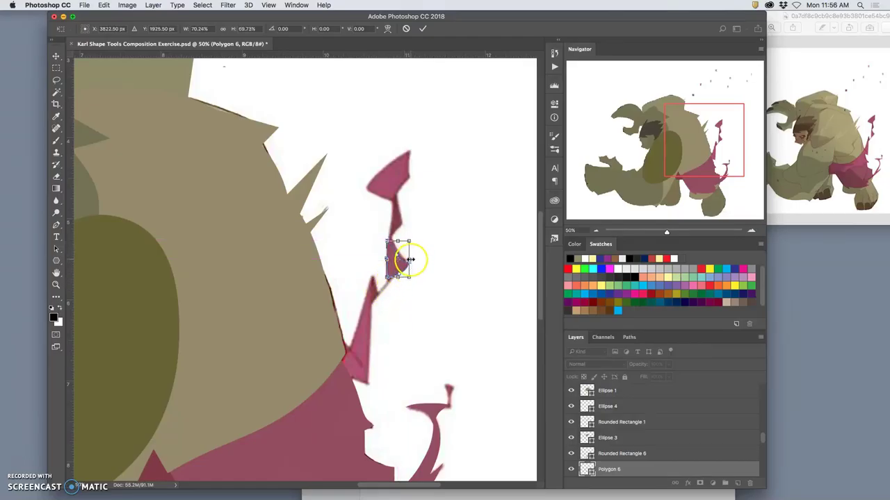
pyautogui.moveTo(388, 242); pyautogui.dragTo(390, 237)
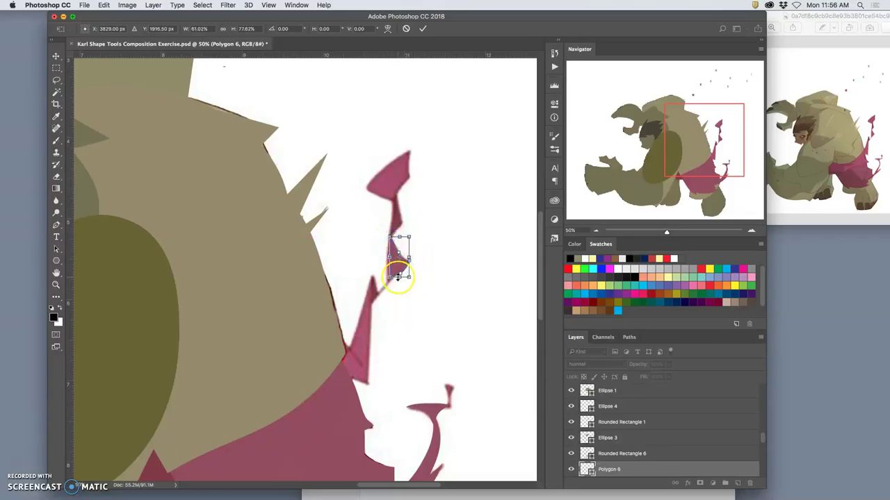
pyautogui.moveTo(392, 278); pyautogui.dragTo(408, 278)
pyautogui.moveTo(408, 239); pyautogui.dragTo(408, 234)
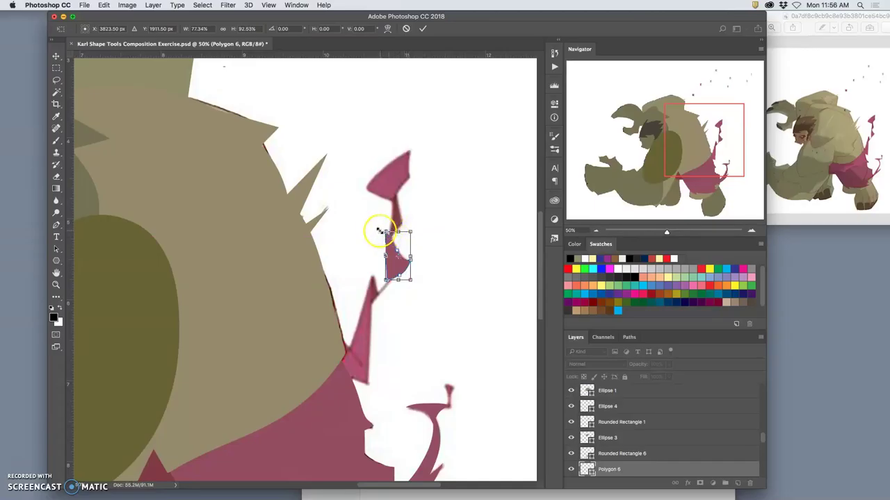
pyautogui.moveTo(385, 231); pyautogui.dragTo(389, 231)
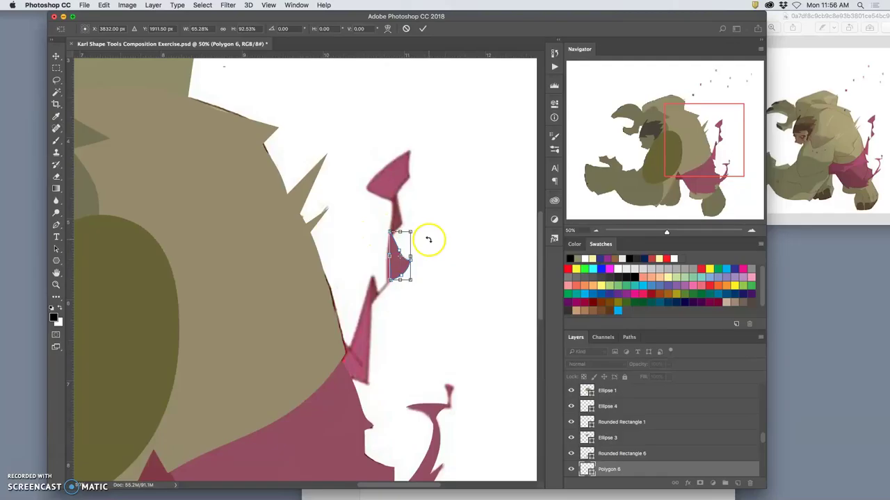
pyautogui.press('Return')
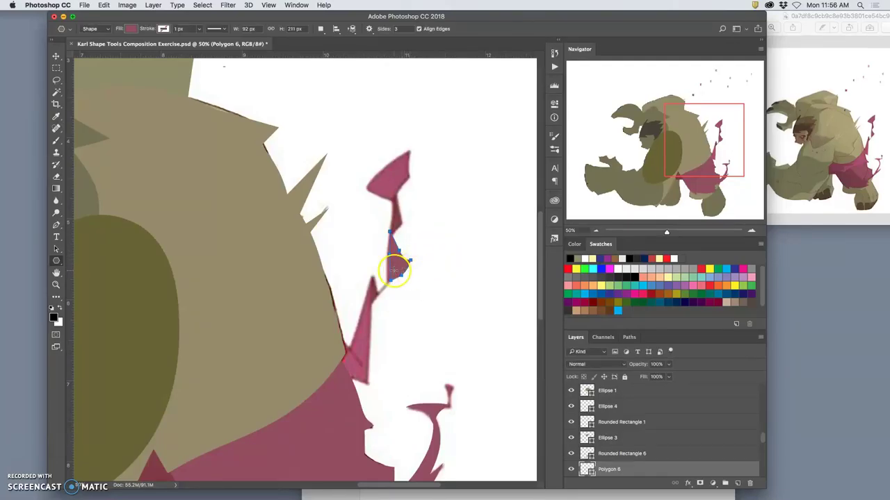
# Warp the bulge piece Polygon 6 slightly so its inner edge follows the reference strip.
pyautogui.moveTo(405, 273); pyautogui.dragTo(391, 284)
pyautogui.rightClick(396, 271)
pyautogui.press('super+t')
pyautogui.rightClick(397, 270)
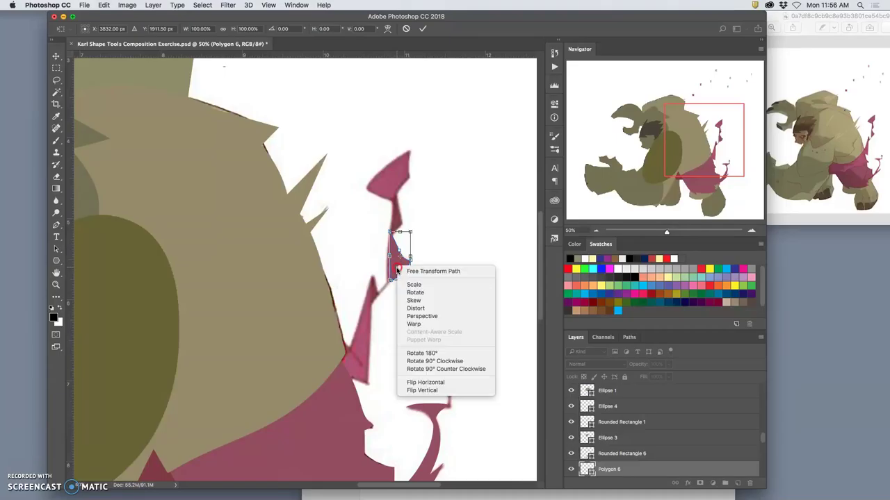
pyautogui.click(414, 324)
pyautogui.moveTo(393, 272); pyautogui.dragTo(387, 279)
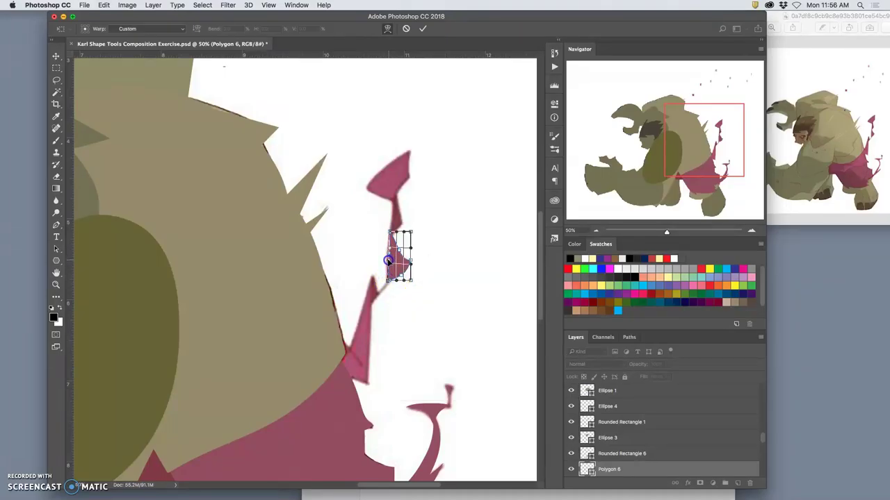
pyautogui.click(424, 264)
# Duplicate the bulge piece, rotate the copy about 47° and place it over the flap at the strip's upper end.
pyautogui.press('super+j')
pyautogui.press('super+t')
pyautogui.moveTo(407, 265); pyautogui.dragTo(356, 365)
pyautogui.moveTo(381, 324); pyautogui.dragTo(385, 182)
pyautogui.click(351, 365)
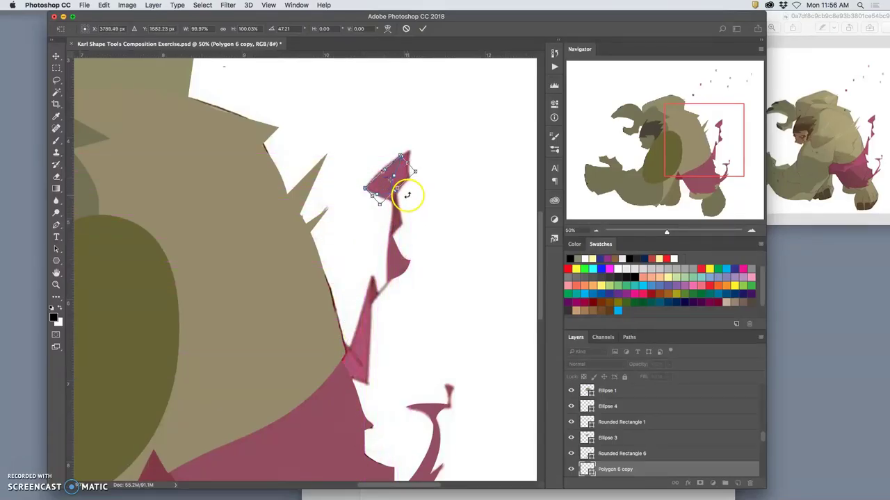
pyautogui.press('Return')
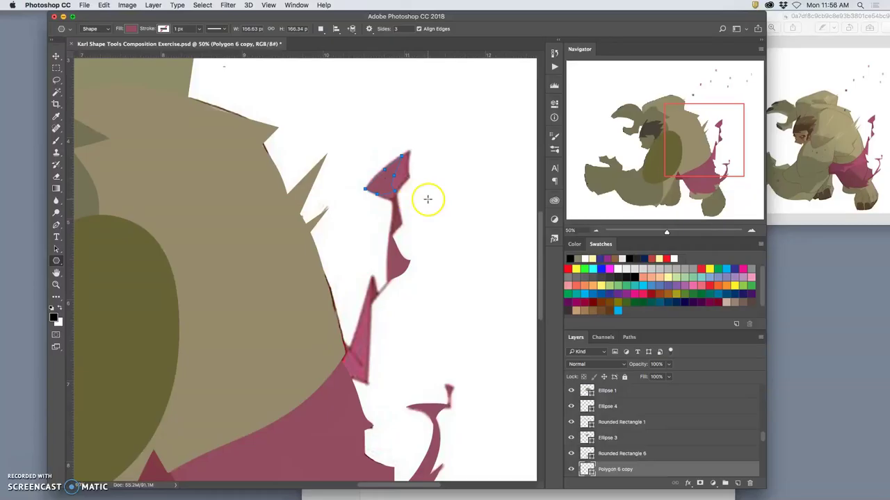
# Draw a three-sided pink polygon about 307 by 305 px beside the strip and narrow it to about 20% of its width.
pyautogui.click(56, 262)
pyautogui.moveTo(381, 291); pyautogui.dragTo(341, 299)
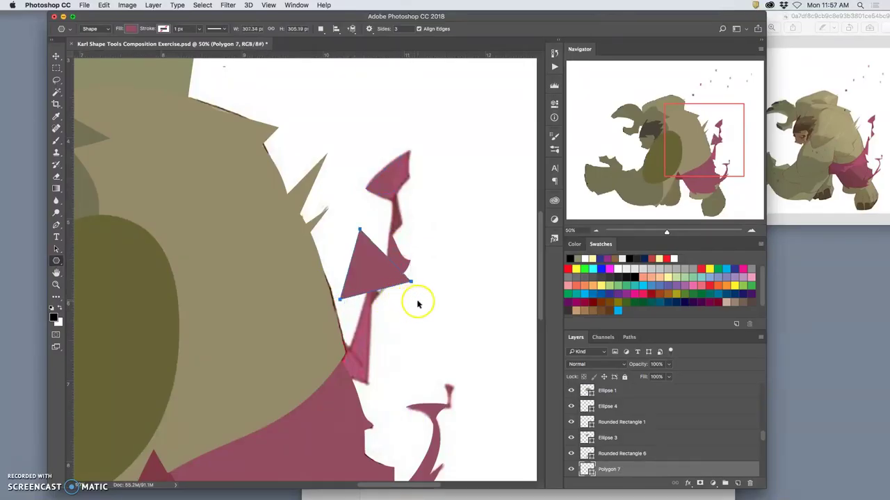
pyautogui.hotkey('ctrl', 't')
pyautogui.moveTo(410, 261); pyautogui.dragTo(355, 267)
# Distort the narrow triangle by pulling its lower corner down and nudging its tip corner up.
pyautogui.rightClick(347, 281)
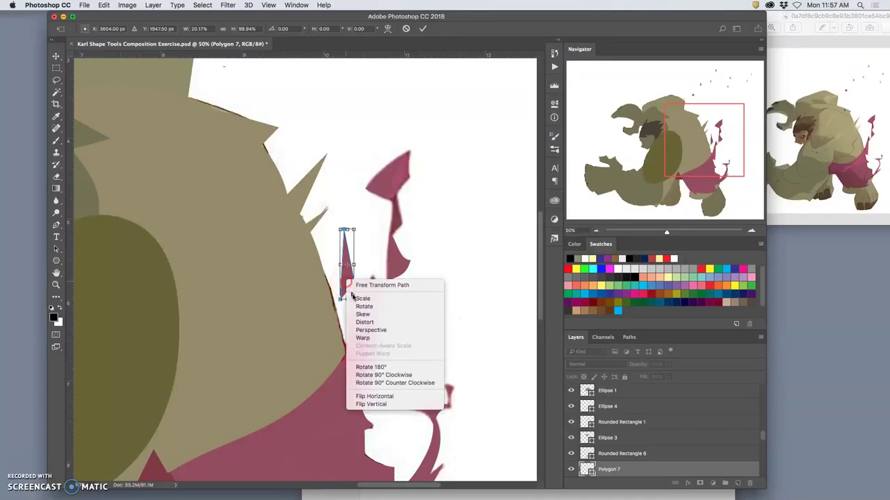
pyautogui.click(362, 323)
pyautogui.moveTo(354, 300); pyautogui.dragTo(362, 369)
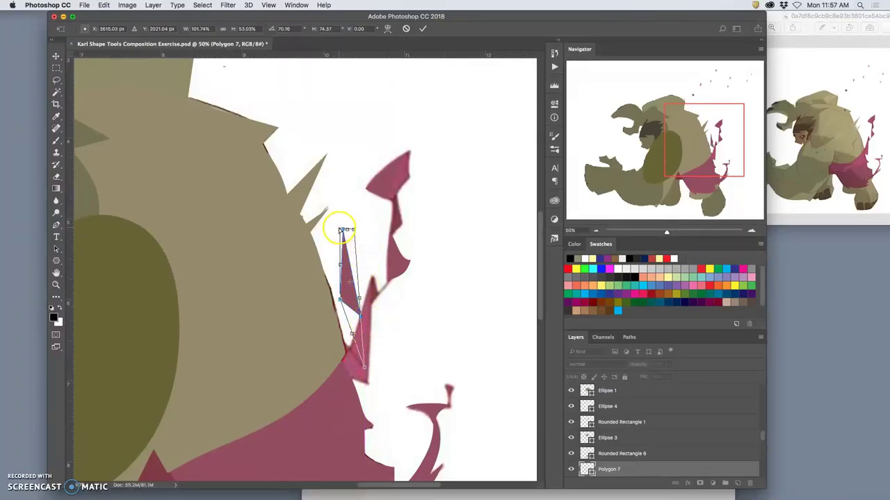
pyautogui.moveTo(342, 231); pyautogui.dragTo(343, 226)
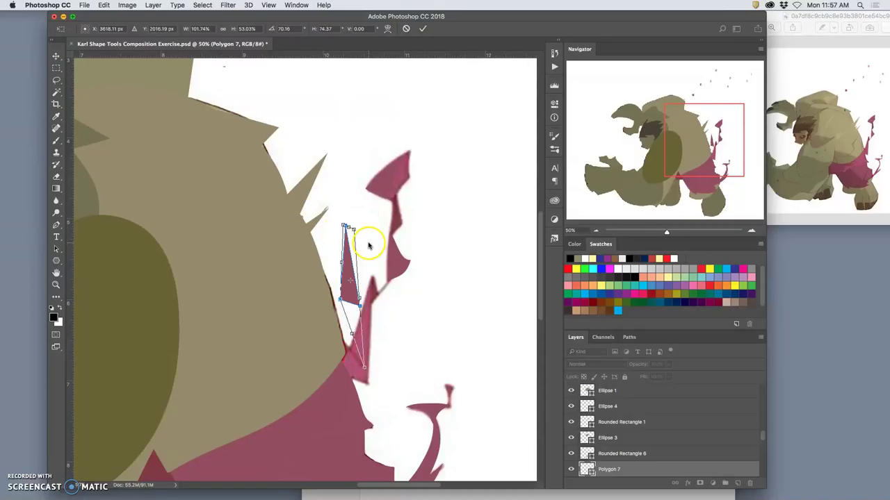
pyautogui.press('Return')
# Place the narrow triangle on the strip's lower spike, tilt it about 20° and distort its base and tip corners to match the spike.
pyautogui.press('super+t')
pyautogui.moveTo(347, 246); pyautogui.dragTo(371, 278)
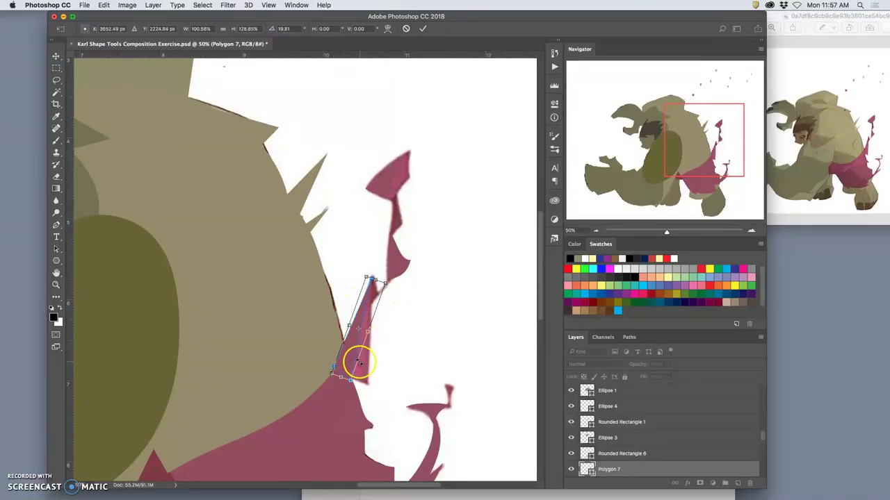
pyautogui.rightClick(351, 366)
pyautogui.click(363, 408)
pyautogui.moveTo(350, 381)
pyautogui.mouseDown()
pyautogui.moveTo(368, 386)
pyautogui.moveTo(337, 361)
pyautogui.moveTo(370, 390)
pyautogui.moveTo(364, 382)
pyautogui.mouseUp()
pyautogui.click(350, 382)
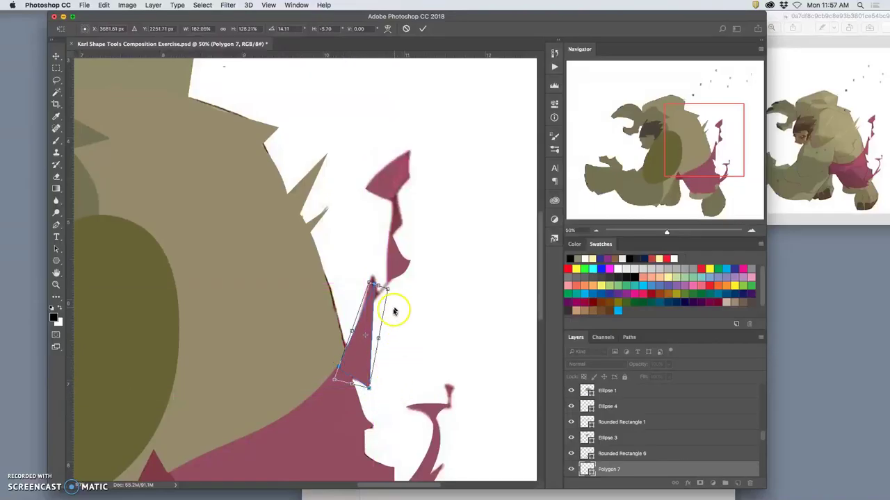
pyautogui.moveTo(387, 287); pyautogui.dragTo(382, 277)
pyautogui.moveTo(360, 355); pyautogui.dragTo(341, 364)
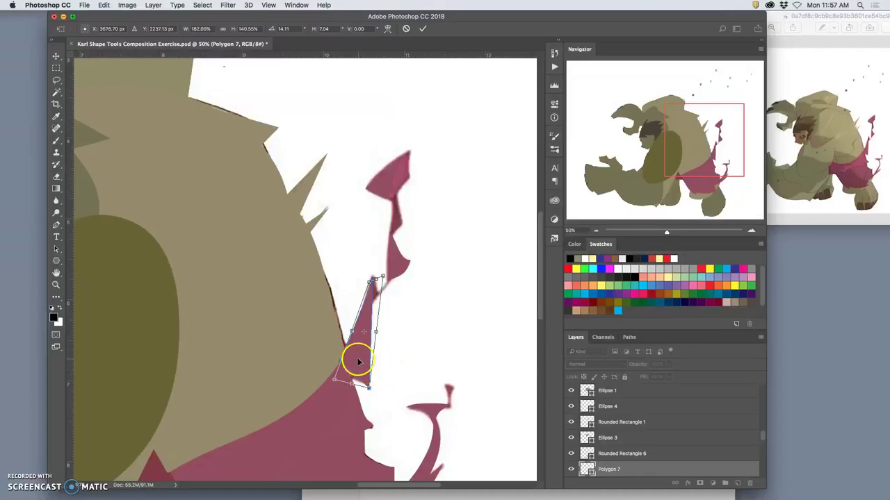
# Warp the lower spike triangle so its edges and tip follow the curve of the reference.
pyautogui.rightClick(357, 359)
pyautogui.click(376, 417)
pyautogui.moveTo(346, 367); pyautogui.dragTo(343, 375)
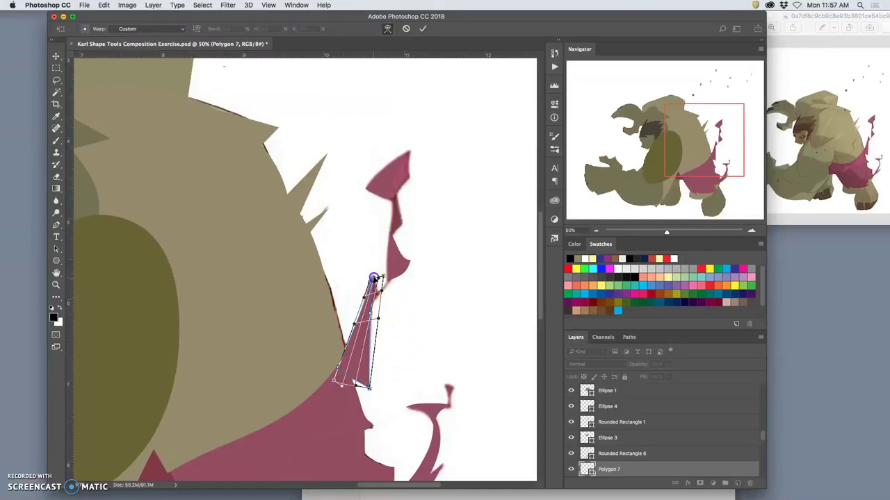
pyautogui.press('Return')
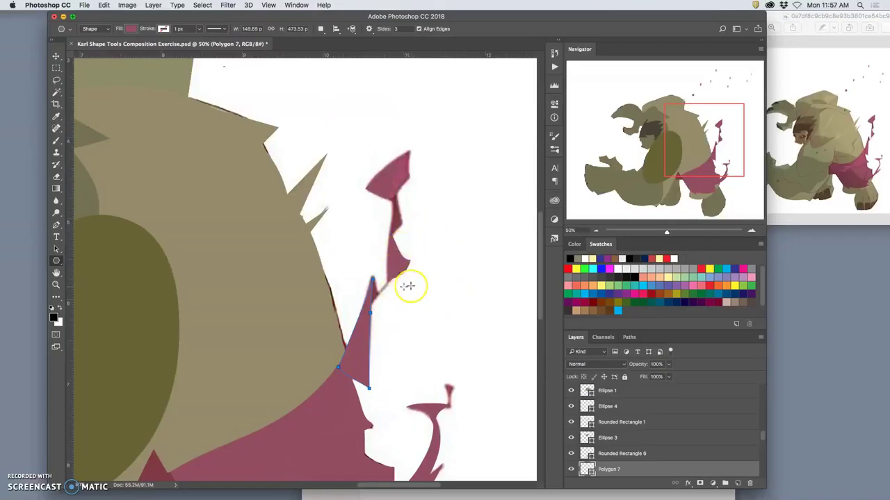
# Draw a pink rectangle 156 by 160 px over the flap at the strip's upper end and collapse its properties.
pyautogui.rightClick(57, 261)
pyautogui.click(75, 261)
pyautogui.moveTo(421, 142); pyautogui.dragTo(387, 180)
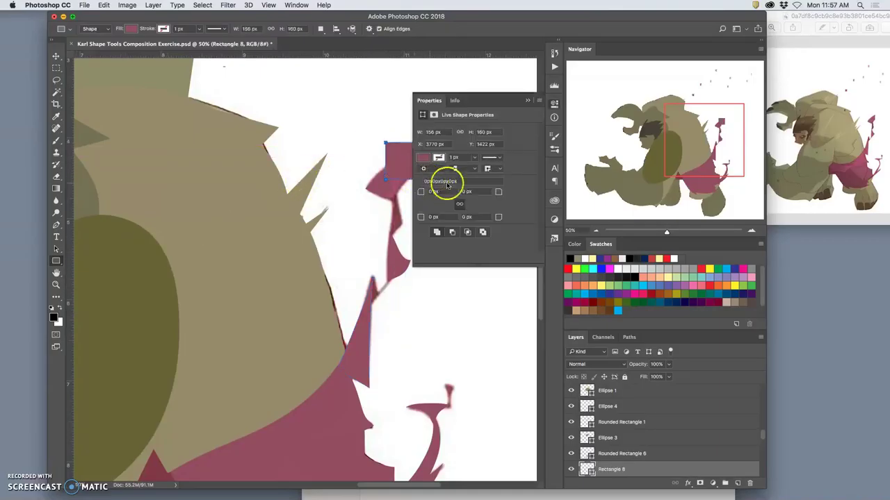
pyautogui.click(527, 101)
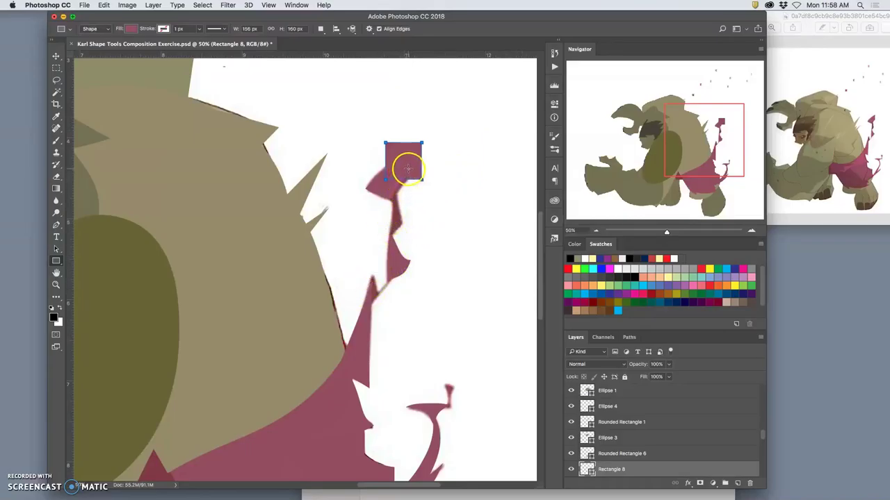
# Warp the pink rectangle by pulling its corners and edges inward so it follows the curved flap at the strip's upper end.
pyautogui.hotkey('ctrl', 't')
pyautogui.rightClick(411, 164)
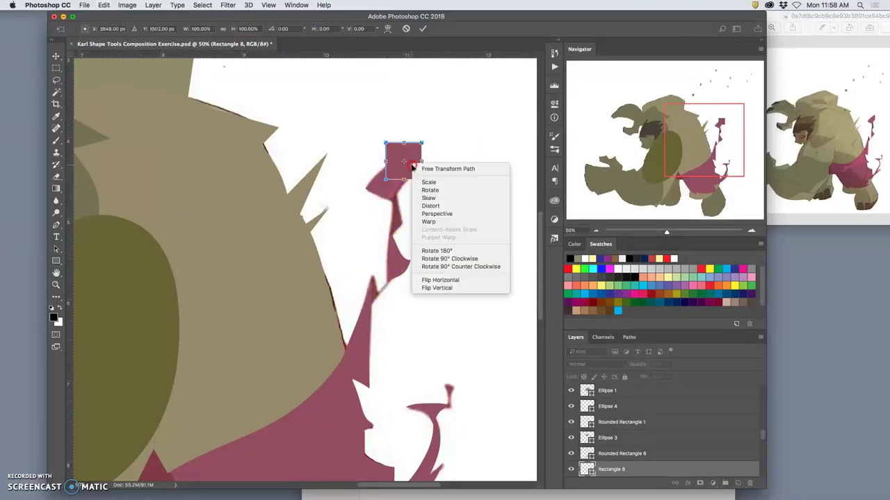
pyautogui.click(429, 221)
pyautogui.moveTo(387, 147); pyautogui.dragTo(391, 160)
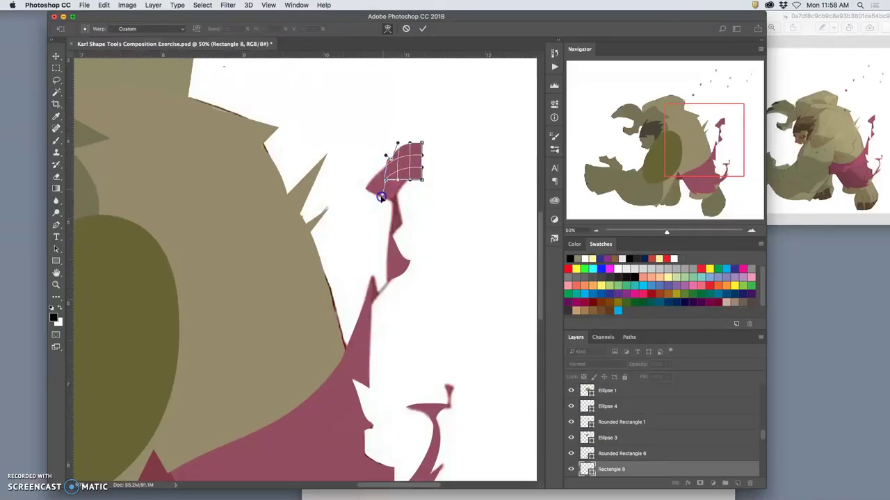
pyautogui.click(387, 180)
pyautogui.moveTo(386, 191); pyautogui.dragTo(394, 201)
pyautogui.click(429, 177)
pyautogui.moveTo(429, 177); pyautogui.dragTo(411, 177)
pyautogui.moveTo(420, 144)
pyautogui.mouseDown()
pyautogui.moveTo(411, 151)
pyautogui.moveTo(422, 142)
pyautogui.mouseUp()
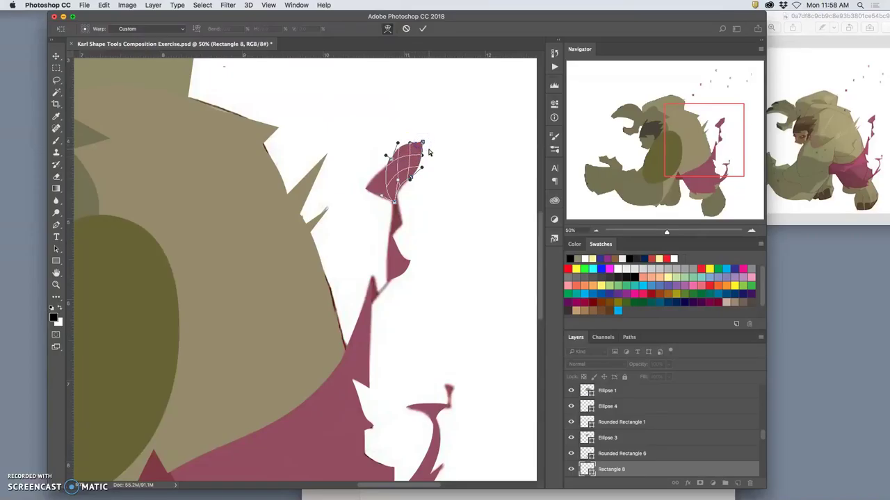
pyautogui.click(435, 160)
# Scale the warped flap shape down to 140 by 215 px, lowering its upper tip to match the reference.
pyautogui.press('super+t')
pyautogui.moveTo(421, 142); pyautogui.dragTo(415, 152)
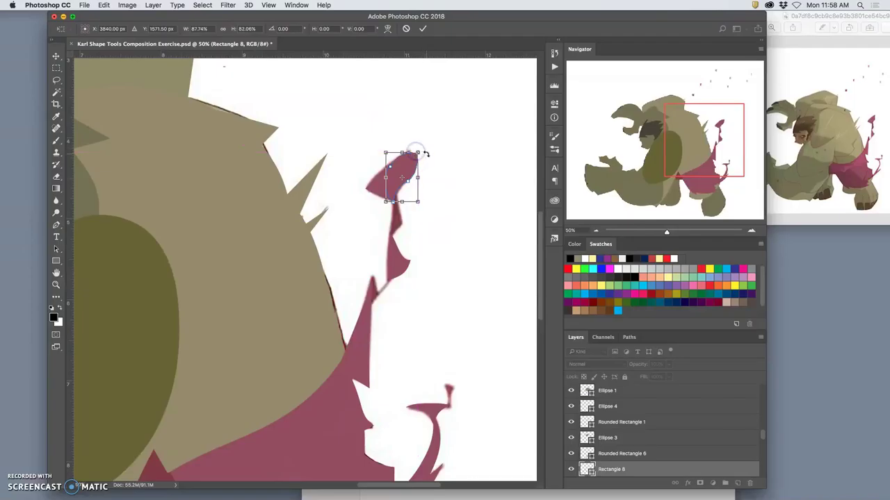
pyautogui.press('Return')
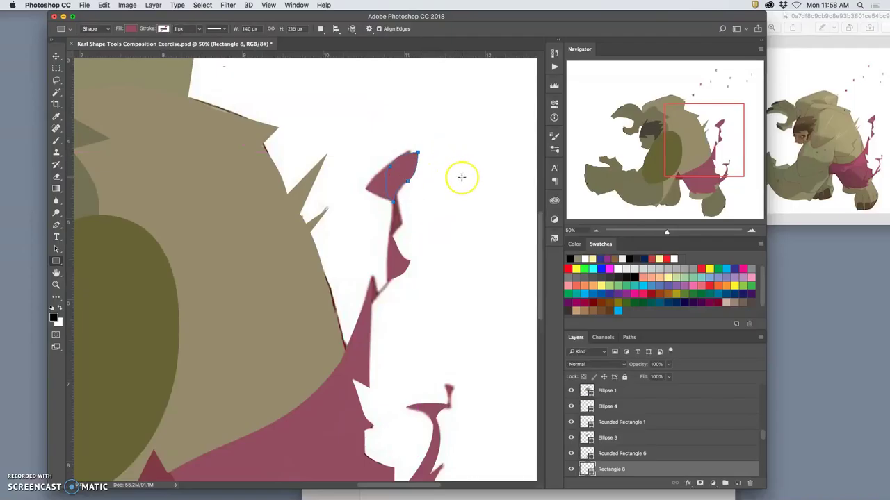
# Warp the flap shape again, fitting its outer edge, upper tip and lower point to the reference flap.
pyautogui.press('super+t')
pyautogui.moveTo(420, 153)
pyautogui.mouseDown()
pyautogui.moveTo(411, 149)
pyautogui.moveTo(417, 160)
pyautogui.mouseUp()
pyautogui.rightClick(411, 162)
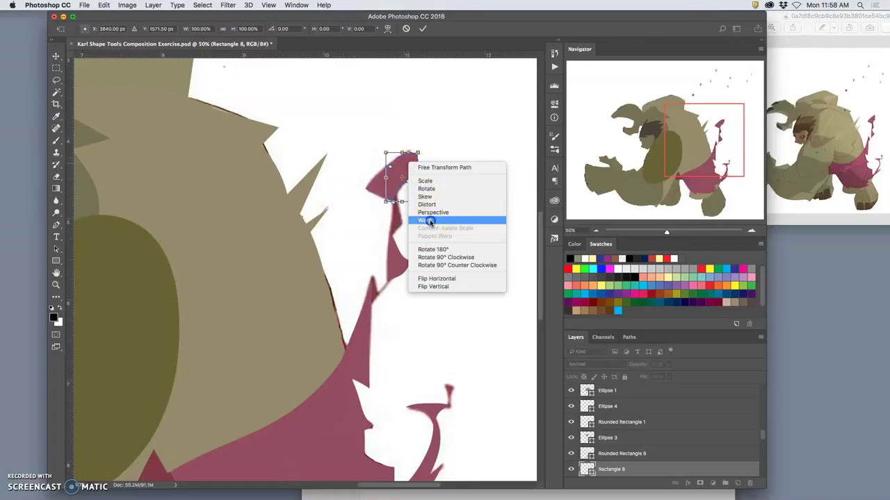
pyautogui.click(428, 221)
pyautogui.scroll(3, 412, 182)
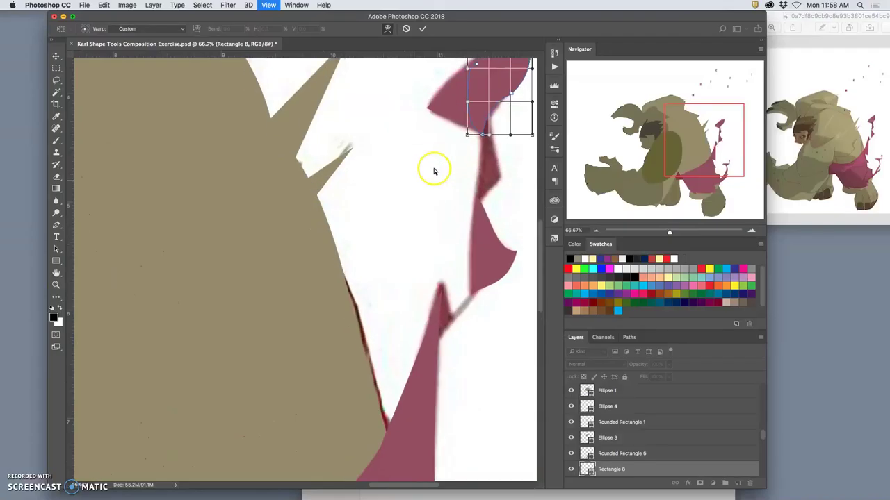
pyautogui.moveTo(467, 156); pyautogui.dragTo(401, 196)
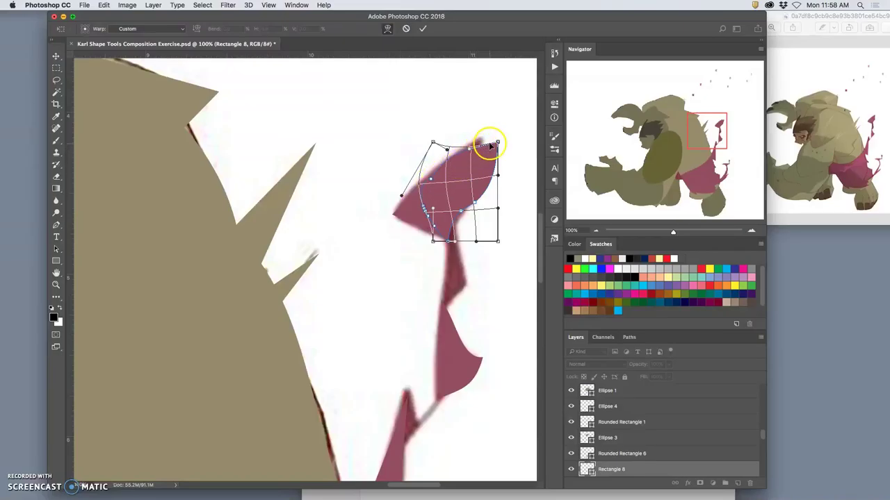
pyautogui.moveTo(497, 141); pyautogui.dragTo(481, 135)
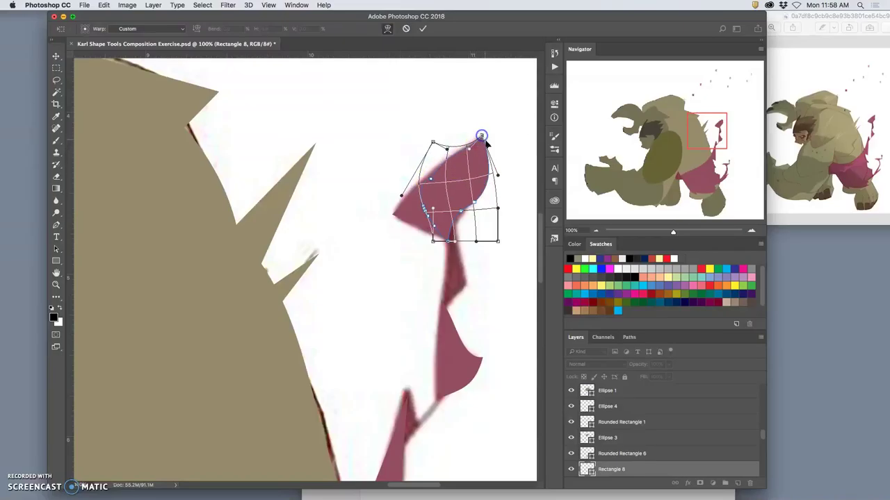
pyautogui.moveTo(496, 177); pyautogui.dragTo(491, 176)
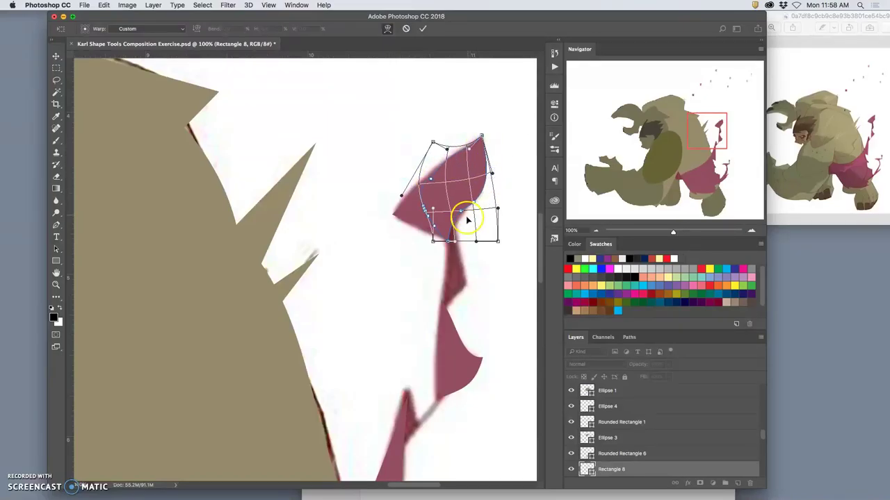
pyautogui.moveTo(449, 230); pyautogui.dragTo(451, 230)
pyautogui.press('Return')
# Duplicate the flap shape in place, leaving the copy untransformed.
pyautogui.scroll(-5, 479, 274)
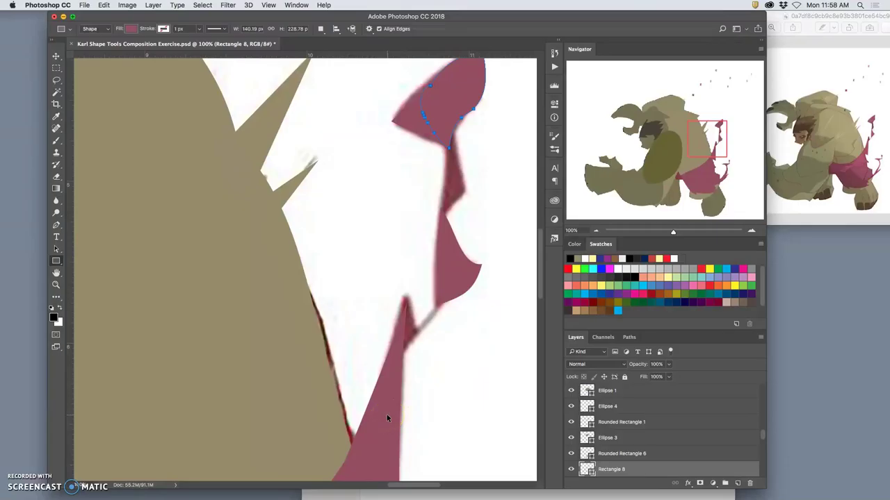
pyautogui.click(406, 402)
pyautogui.press('super+t')
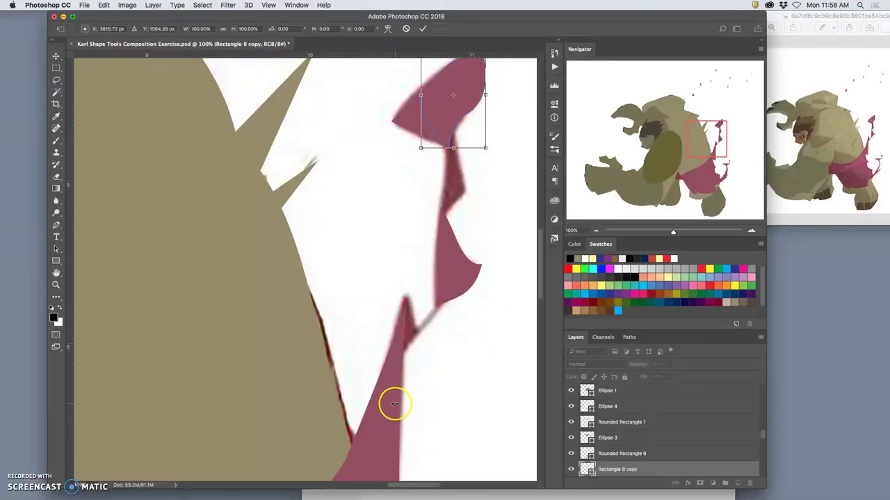
pyautogui.press('Return')
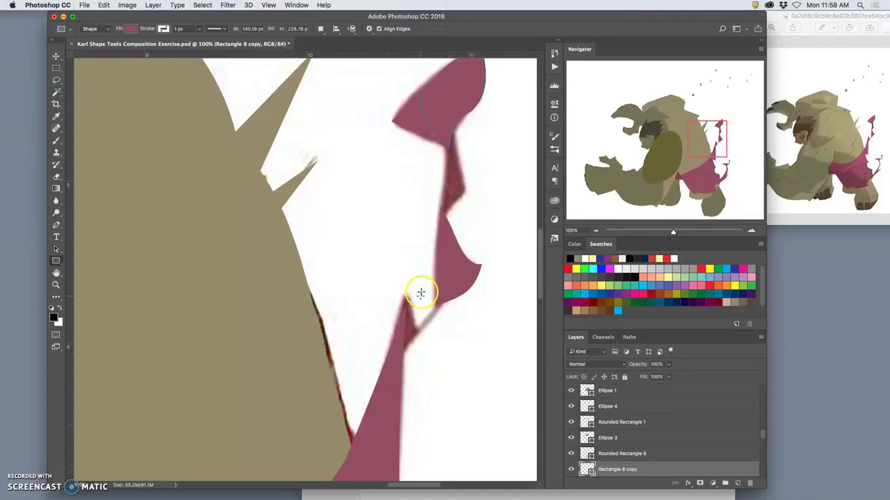
# Duplicate the lower spike triangle, move the copy up beside the strip, shrink it to about 55%, rotate it about -178° and flip it vertically.
pyautogui.click(57, 56)
pyautogui.click(368, 385)
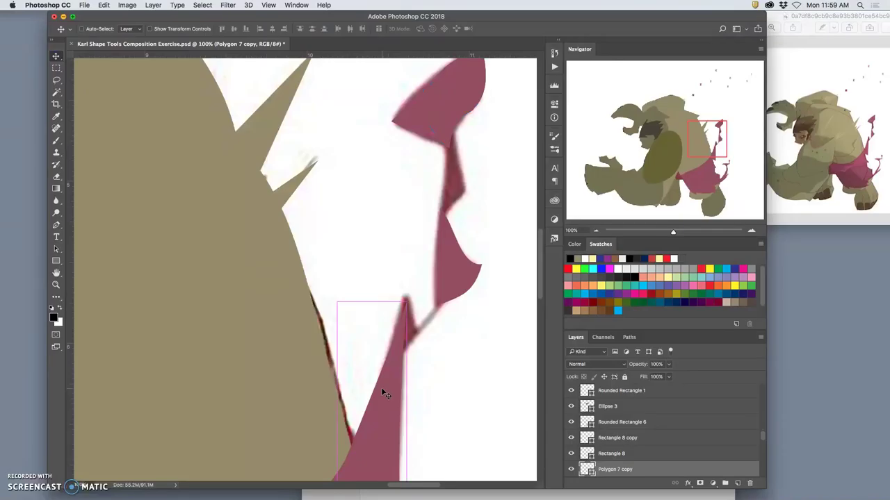
pyautogui.hotkey('ctrl', 't')
pyautogui.moveTo(383, 394); pyautogui.dragTo(448, 223)
pyautogui.moveTo(479, 342); pyautogui.dragTo(407, 160)
pyautogui.rightClick(433, 208)
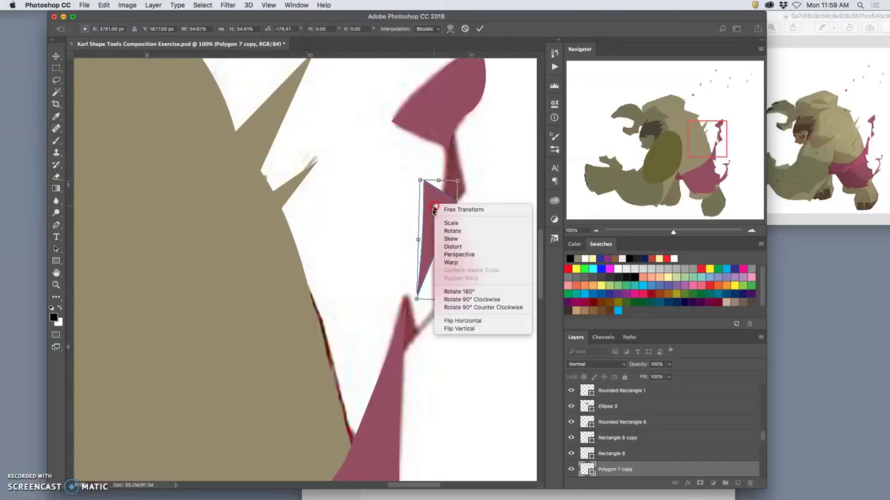
pyautogui.click(459, 328)
# Place the flipped triangle on the strip's narrow section below the flap, scaling and tilting it to match the reference.
pyautogui.moveTo(438, 274); pyautogui.dragTo(458, 193)
pyautogui.moveTo(437, 100); pyautogui.dragTo(448, 141)
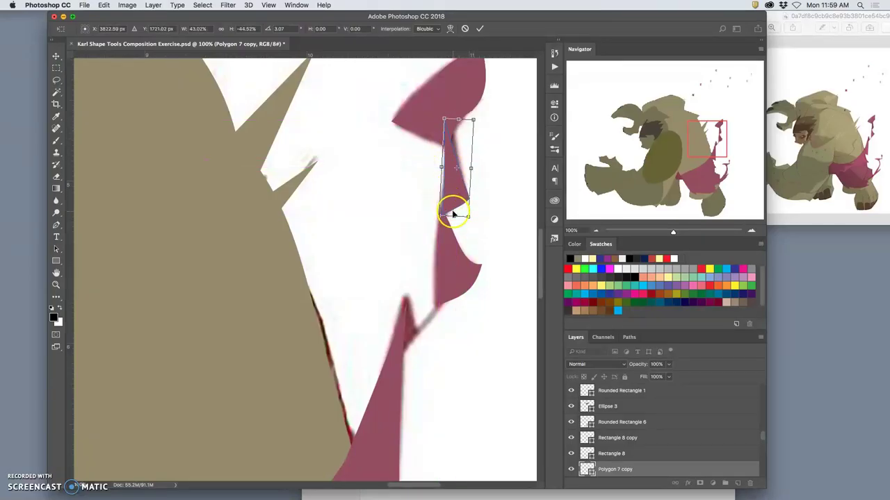
pyautogui.moveTo(451, 219); pyautogui.dragTo(453, 224)
pyautogui.moveTo(484, 115); pyautogui.dragTo(486, 117)
pyautogui.press('Return')
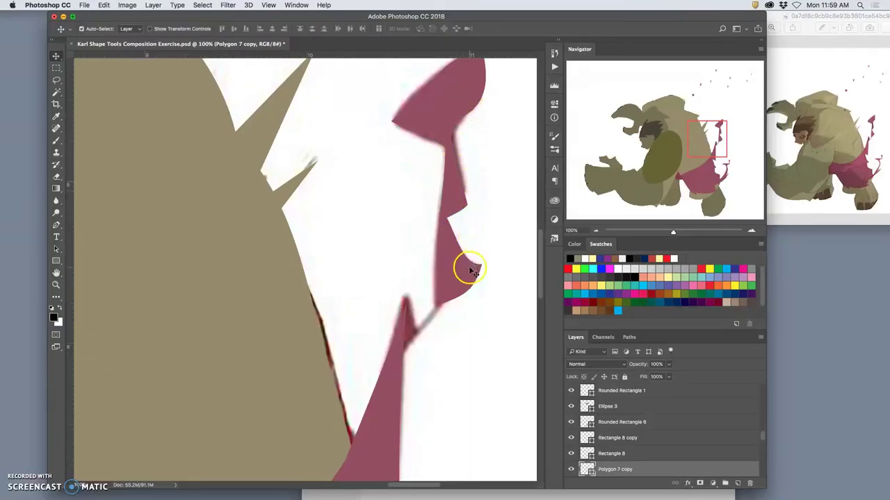
# Duplicate the narrow-section triangle onto the lower spike's side barb, scale it to about 87% width and 44% height, and tilt it -5.43°.
pyautogui.press('super+j')
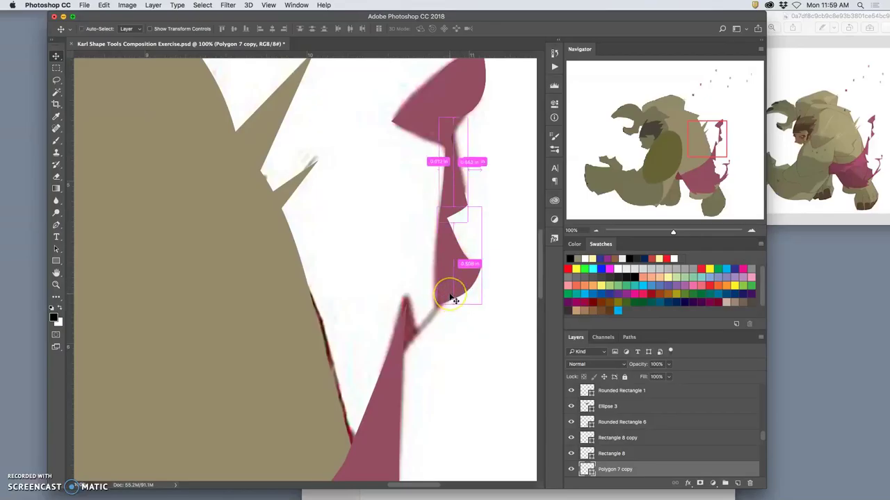
pyautogui.press('super+t')
pyautogui.moveTo(453, 219); pyautogui.dragTo(412, 338)
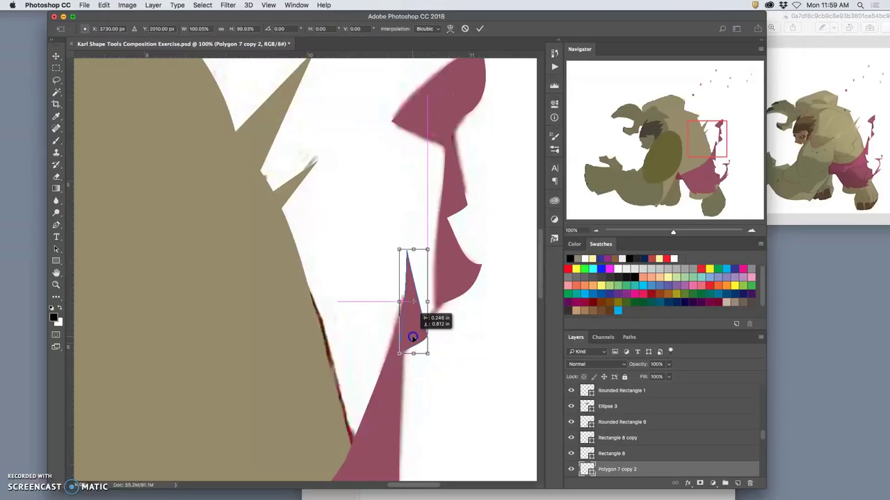
pyautogui.moveTo(428, 249); pyautogui.dragTo(427, 324)
pyautogui.moveTo(435, 355); pyautogui.dragTo(414, 336)
pyautogui.click(399, 298)
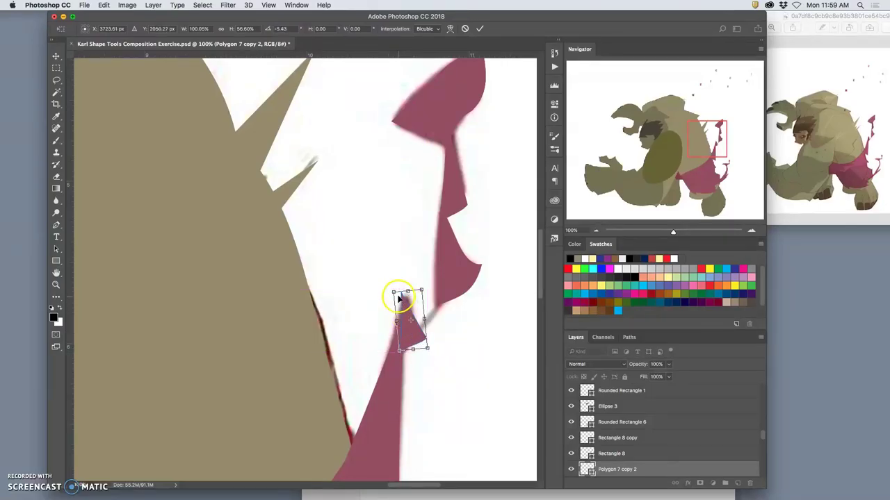
pyautogui.moveTo(394, 293); pyautogui.dragTo(400, 306)
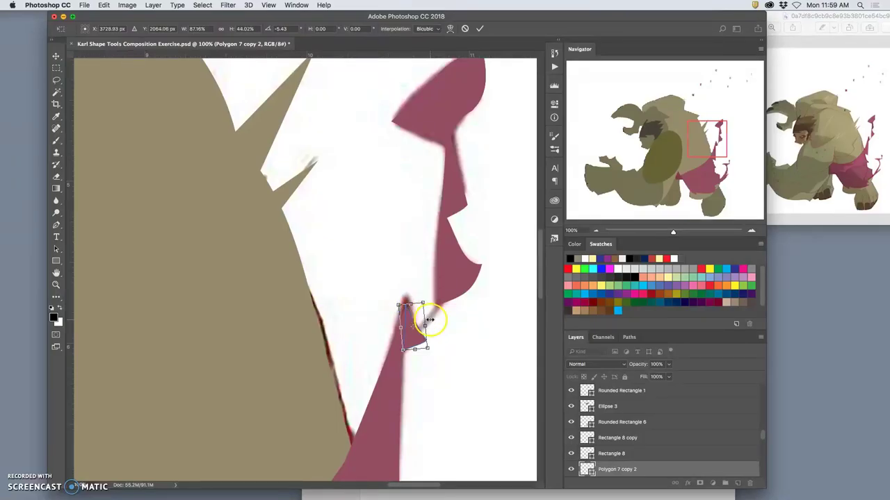
pyautogui.press('Return')
# Shift the small barb triangle slightly down and inward, and warp its tip, side point and lower edge to match the spike.
pyautogui.click(485, 336)
pyautogui.click(410, 337)
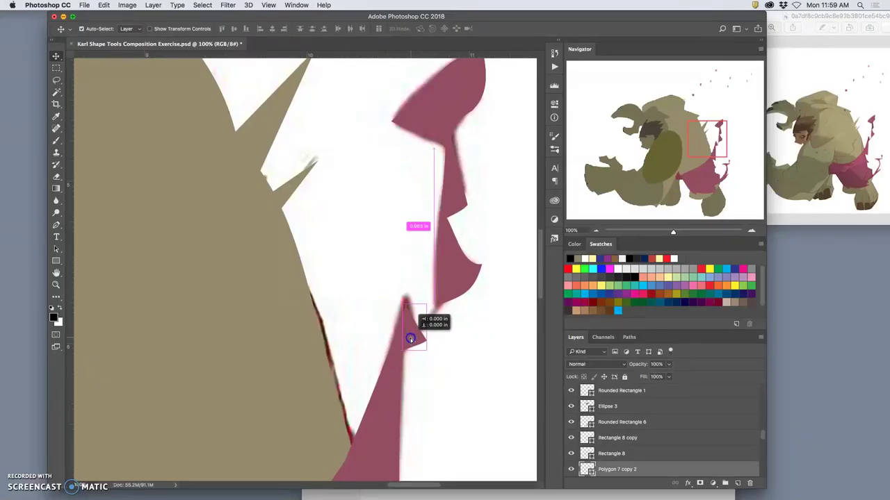
pyautogui.hotkey('ctrl', 't')
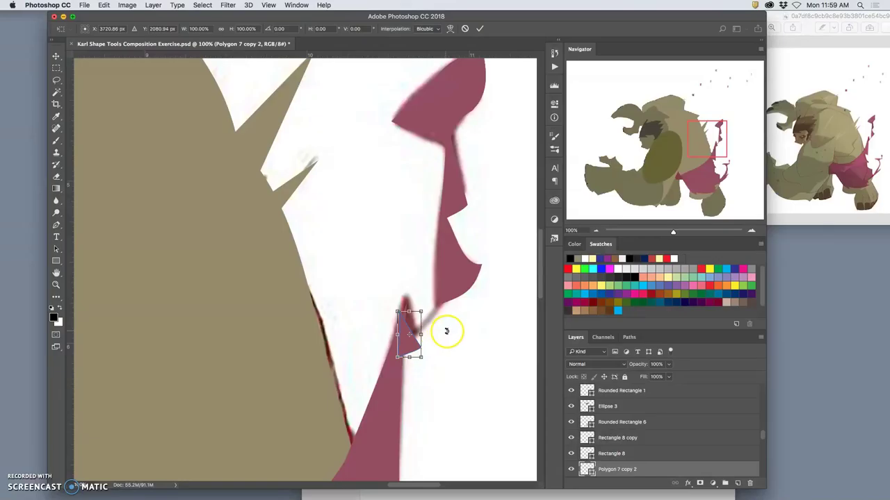
pyautogui.scroll(2, 447, 332)
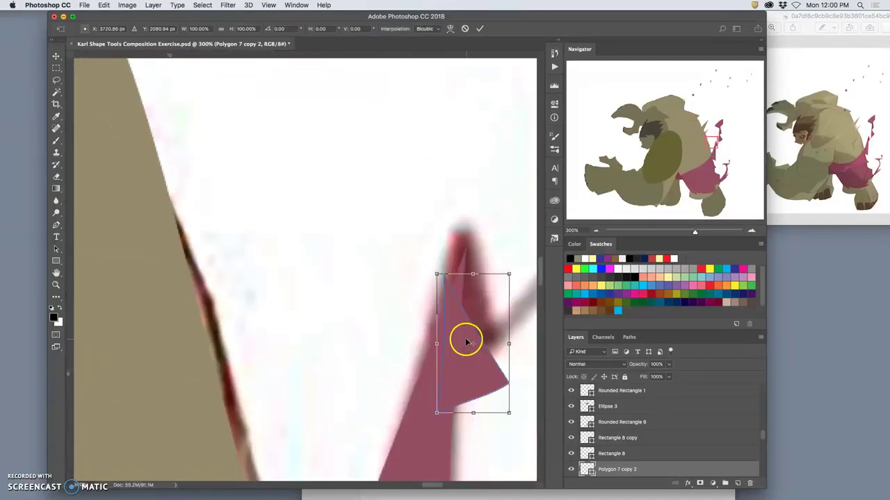
pyautogui.rightClick(438, 285)
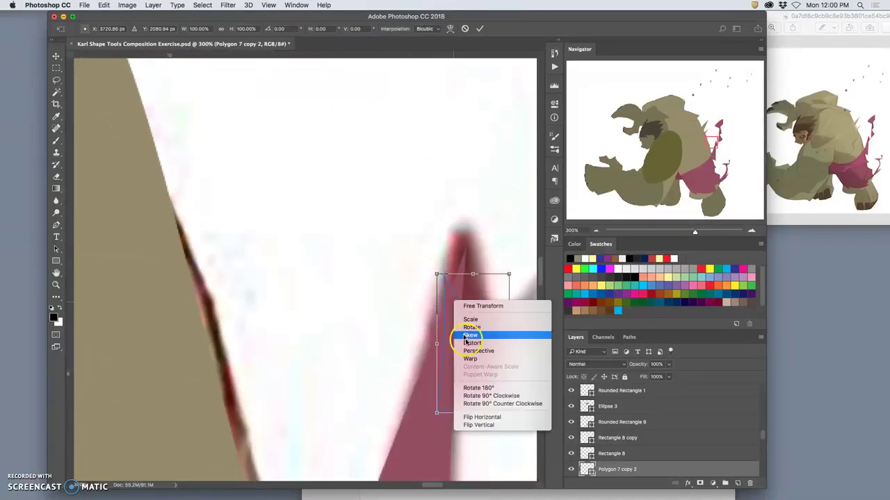
pyautogui.click(464, 357)
pyautogui.moveTo(444, 276); pyautogui.dragTo(460, 248)
pyautogui.moveTo(498, 363); pyautogui.dragTo(498, 329)
pyautogui.moveTo(472, 298); pyautogui.dragTo(471, 292)
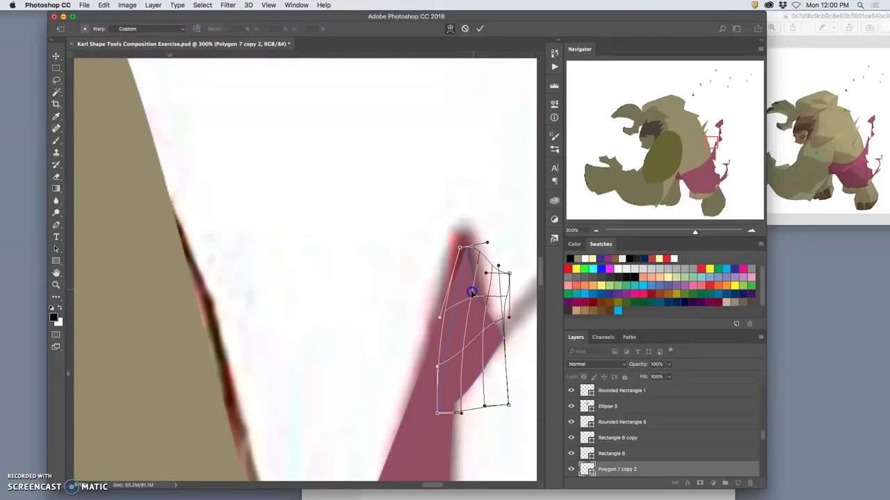
pyautogui.moveTo(462, 396); pyautogui.dragTo(462, 381)
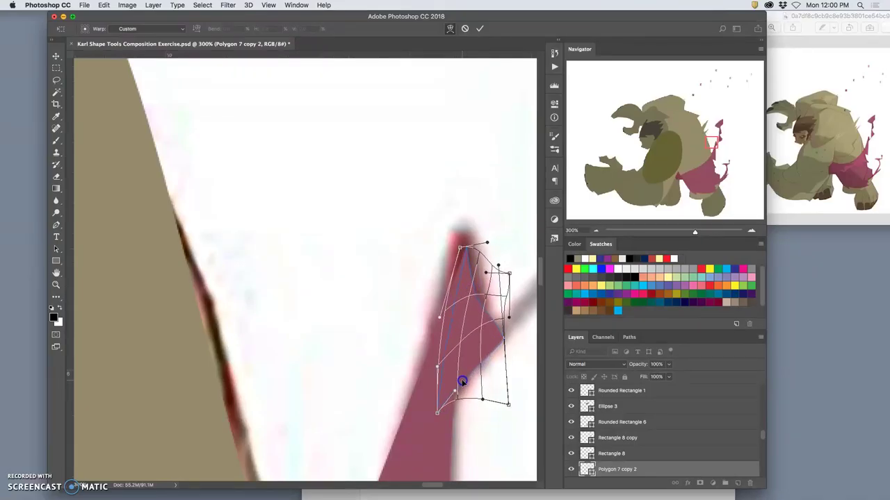
pyautogui.press('Return')
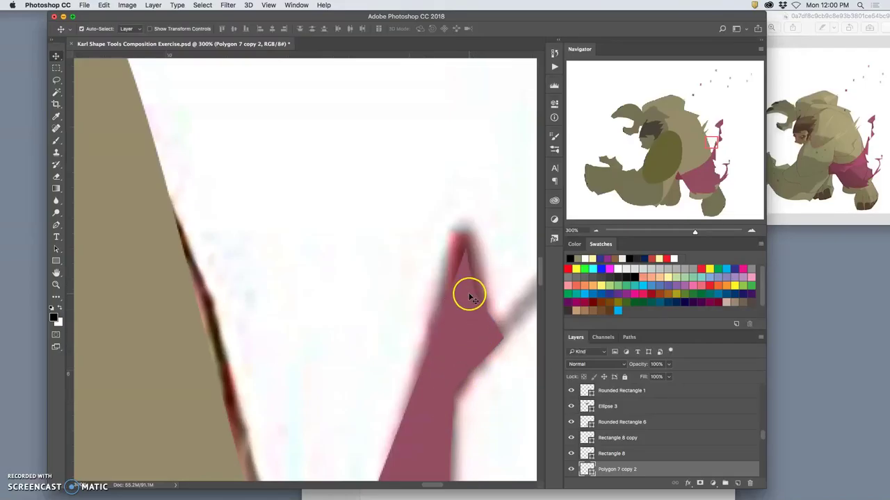
# Hide the Background reference layer to show only the vector shapes of the whole creature.
pyautogui.hscroll(5, 469, 294)
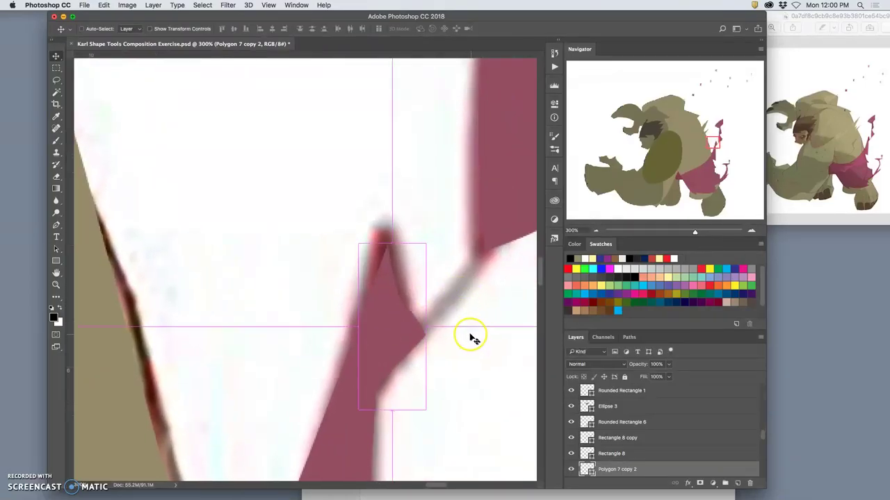
pyautogui.press('super+minus')
pyautogui.press('super+minus')
pyautogui.press('super+minus')
pyautogui.press('super+minus')
pyautogui.press('super+minus')
pyautogui.press('super+minus')
pyautogui.press('super+minus')
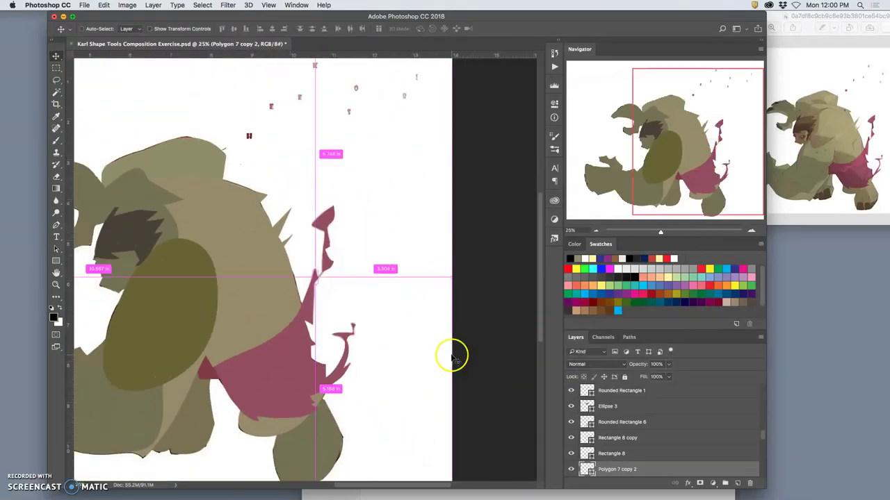
pyautogui.scroll(-5, 621, 456)
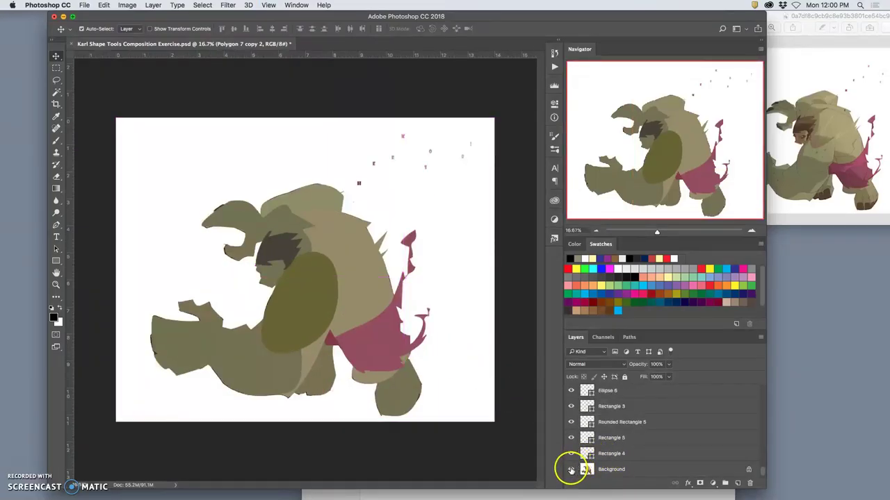
pyautogui.click(571, 469)
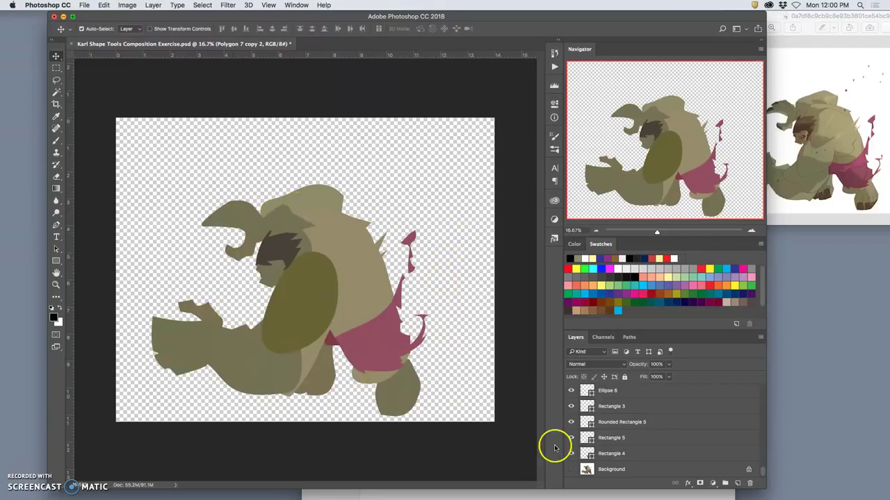
# Draw a black rectangle 5226 by 4254 px behind the creature, covering the whole canvas, and move its properties aside.
pyautogui.click(616, 467)
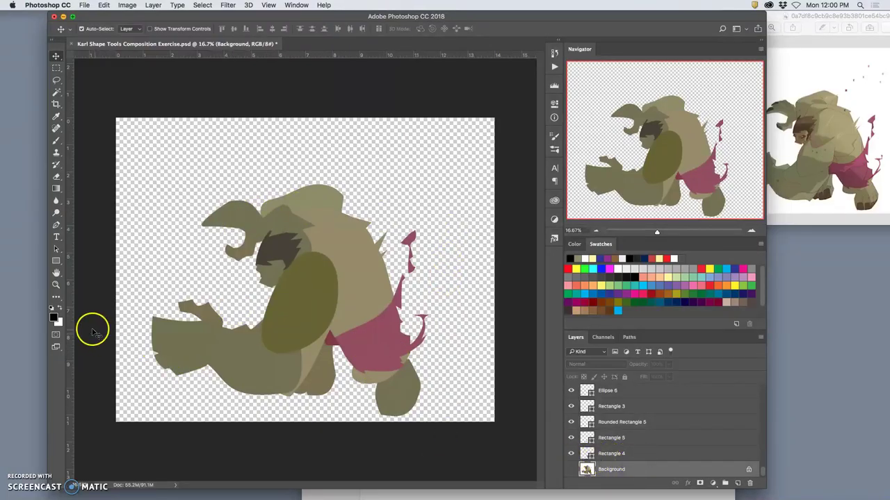
pyautogui.click(56, 261)
pyautogui.moveTo(105, 109); pyautogui.dragTo(426, 437)
pyautogui.moveTo(499, 450)
pyautogui.mouseDown()
pyautogui.moveTo(507, 426)
pyautogui.moveTo(508, 436)
pyautogui.mouseUp()
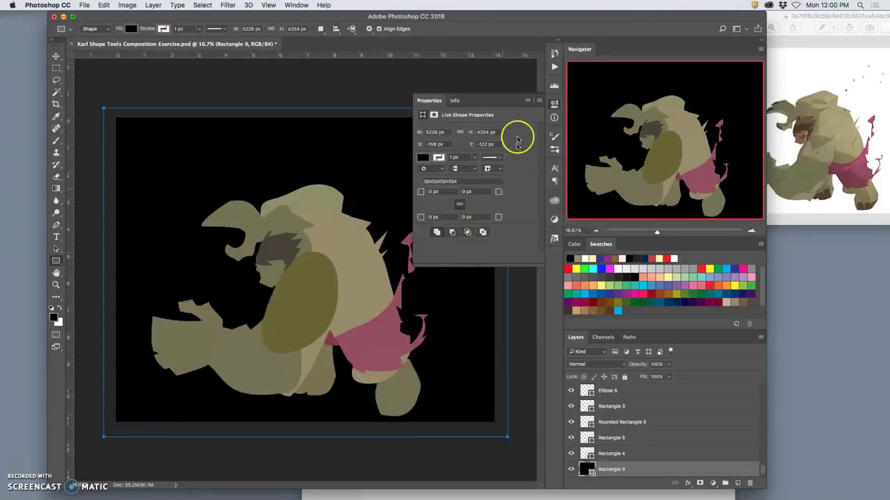
pyautogui.moveTo(496, 99); pyautogui.dragTo(561, 100)
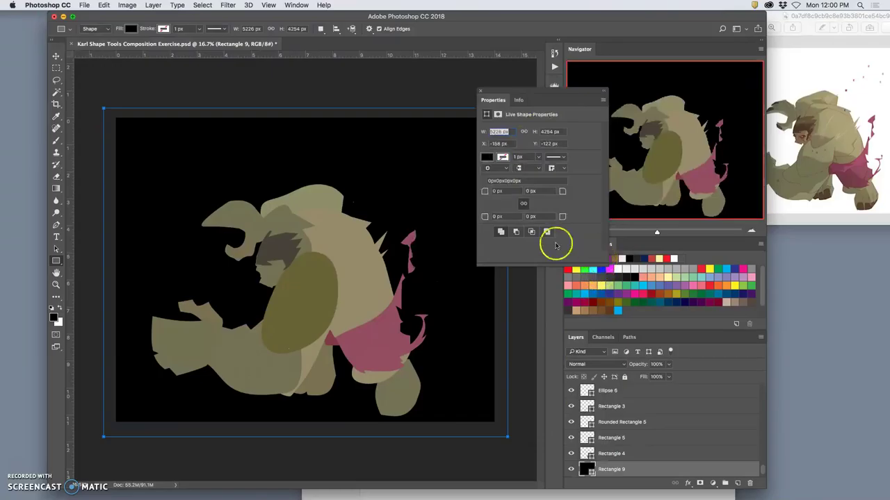
# Change the backdrop rectangle's fill from the recently used colours to white, and collapse and dock its floating properties.
pyautogui.click(488, 157)
pyautogui.click(489, 159)
pyautogui.click(489, 159)
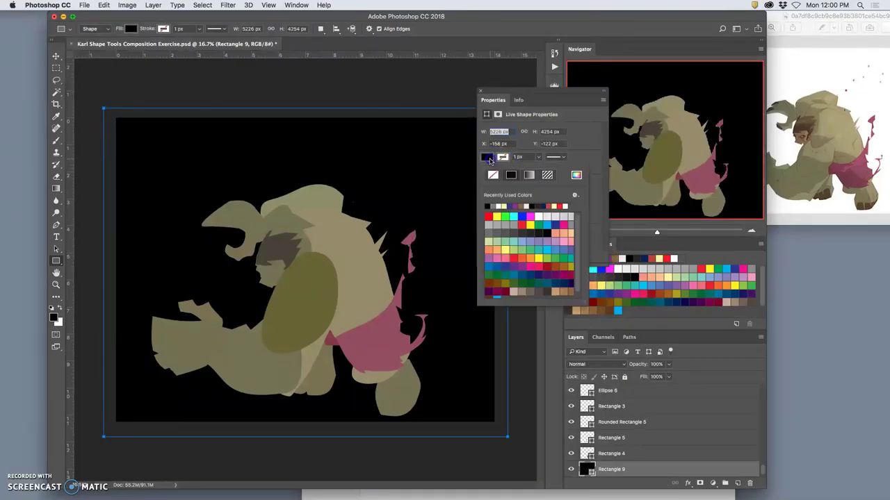
pyautogui.click(499, 206)
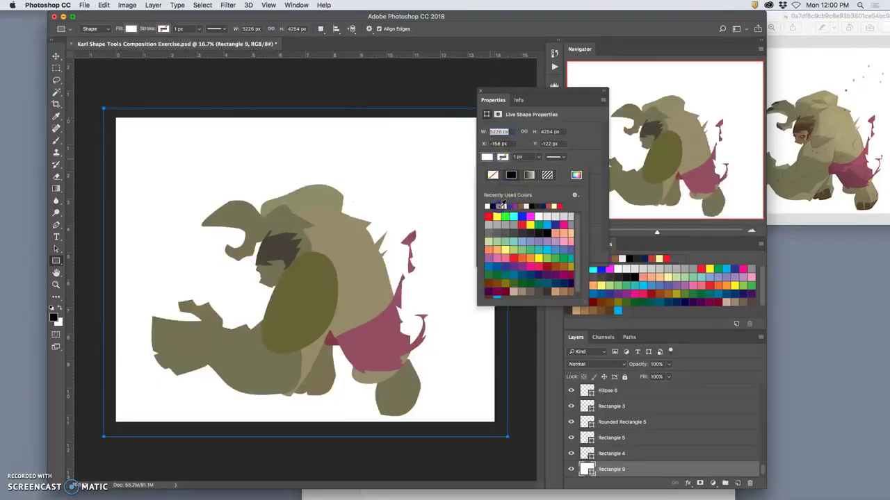
pyautogui.click(604, 94)
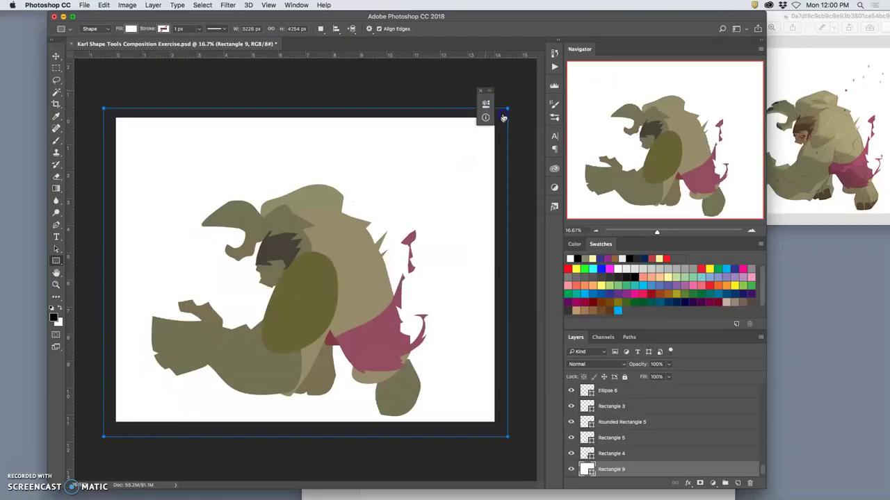
pyautogui.moveTo(484, 95); pyautogui.dragTo(549, 97)
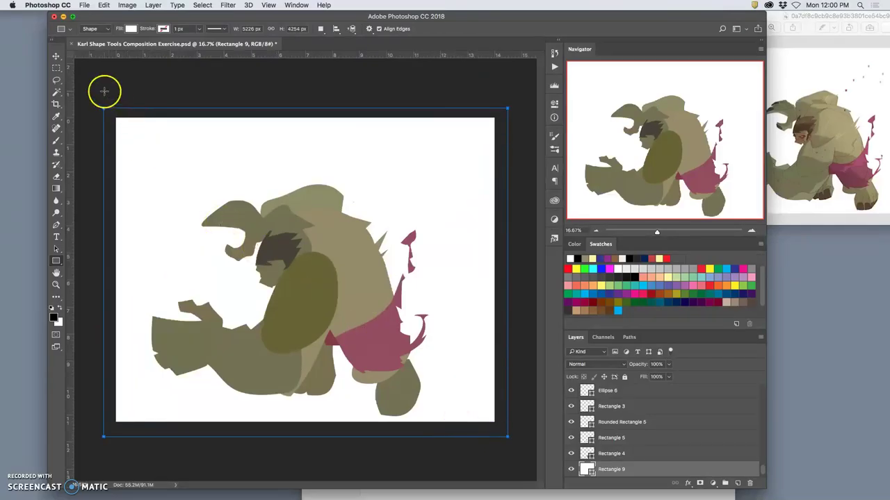
# Show the Background copy reference layer above the shapes, unlock it, and set its opacity to 100%.
pyautogui.click(57, 80)
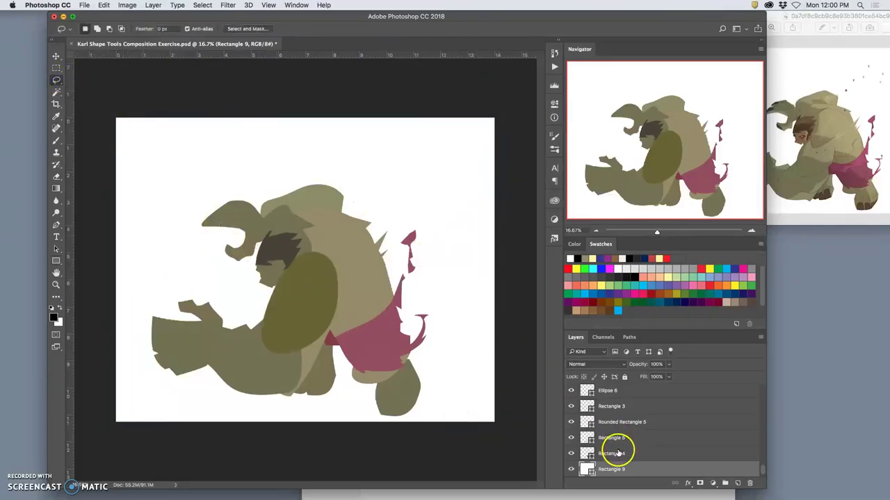
pyautogui.scroll(-1, 618, 453)
pyautogui.scroll(10, 643, 410)
pyautogui.click(570, 392)
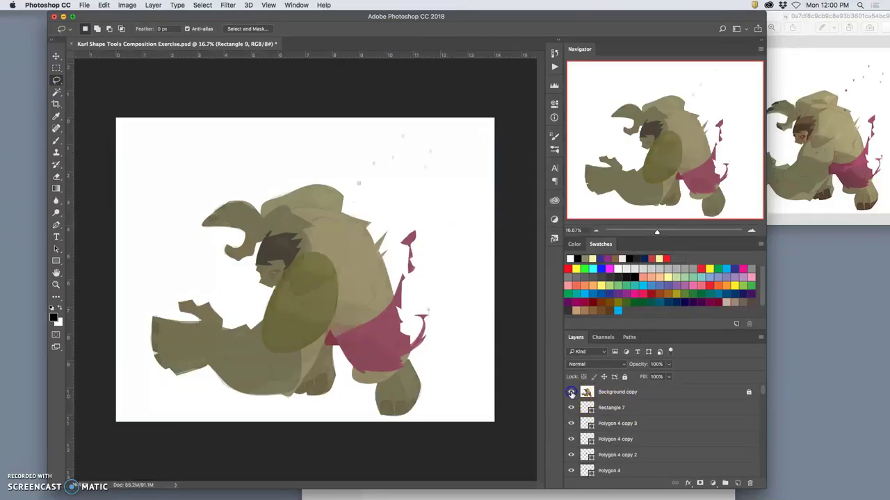
pyautogui.click(615, 394)
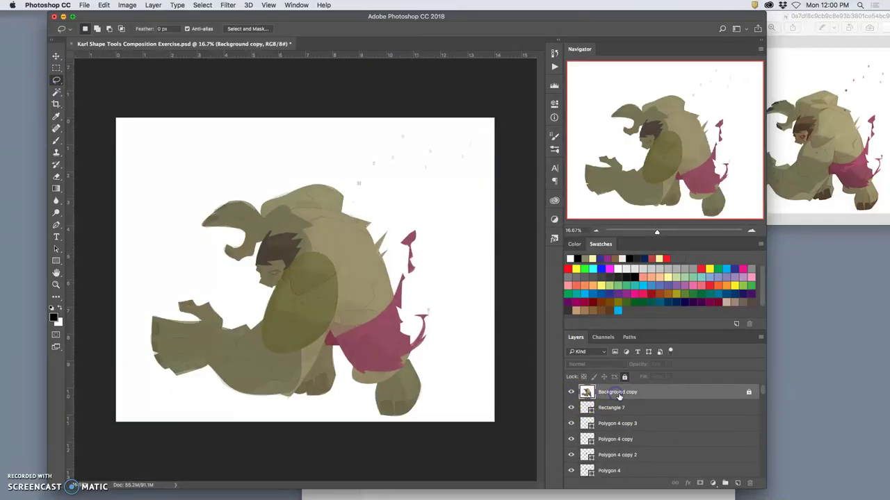
pyautogui.click(624, 376)
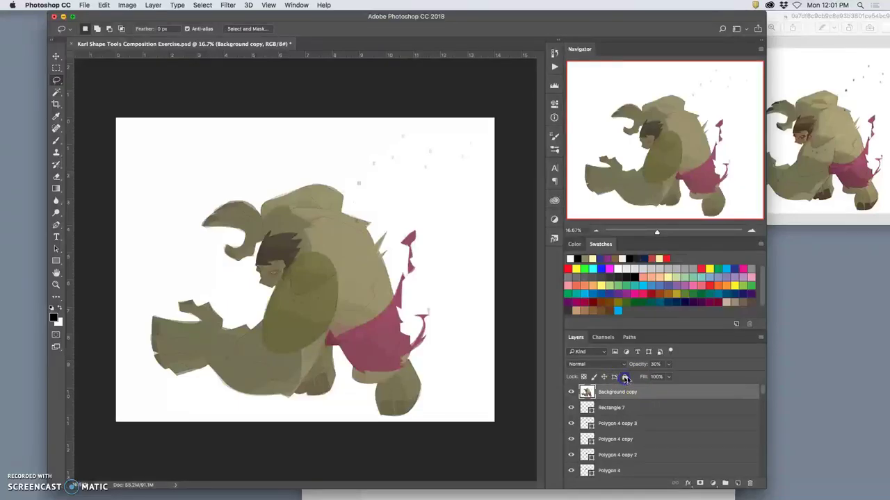
pyautogui.click(667, 365)
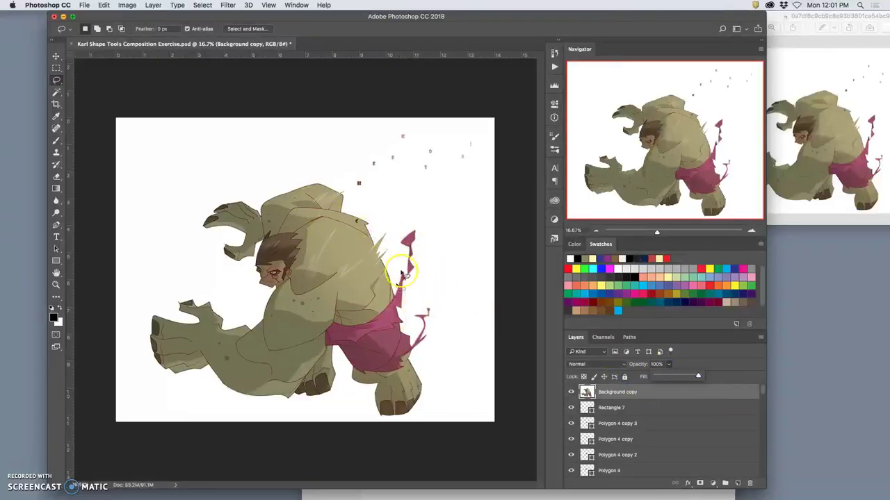
# Save a JPEG copy of the reference picture to the Desktop, adding "reference" to the file name, at Maximum quality 10.
pyautogui.click(84, 6)
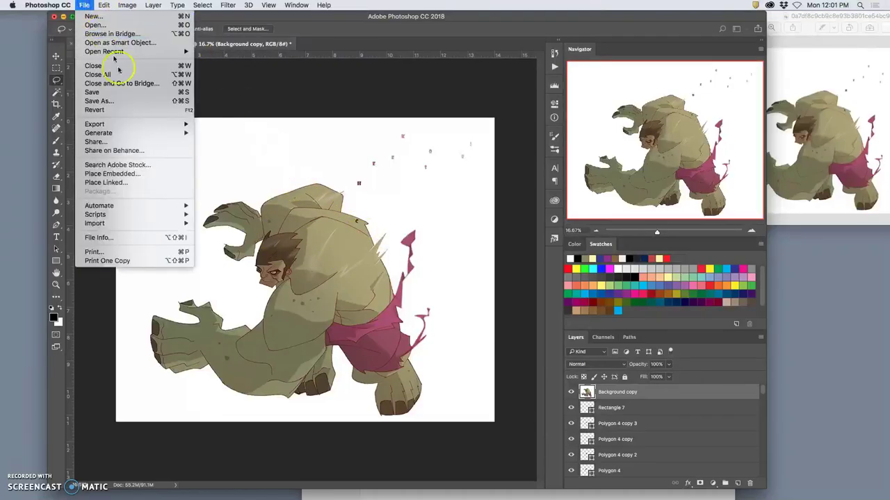
pyautogui.click(97, 101)
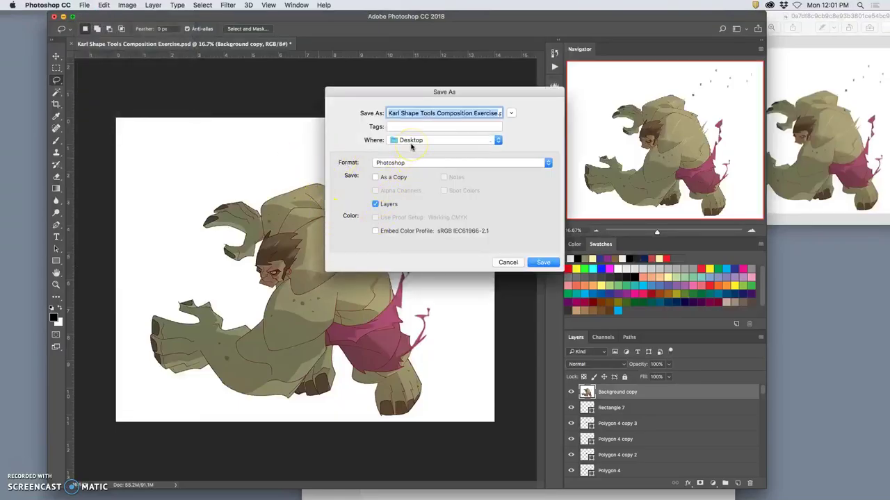
pyautogui.click(497, 114)
pyautogui.write('reference')
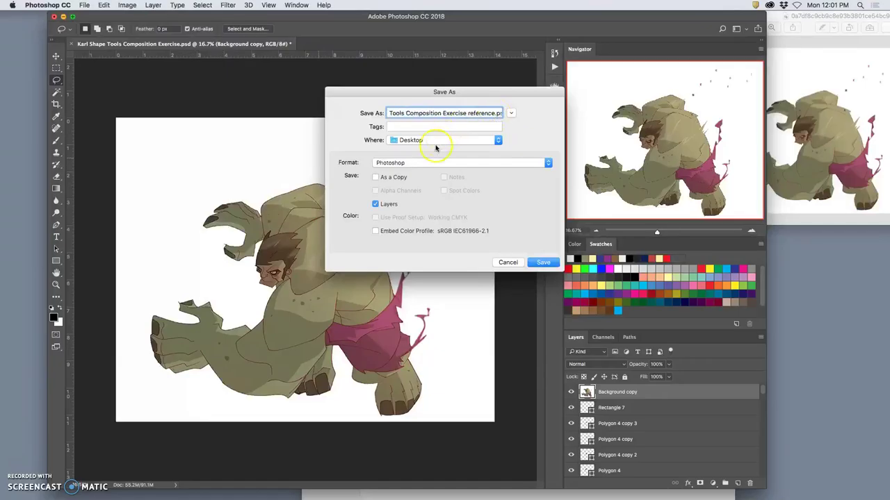
pyautogui.click(417, 165)
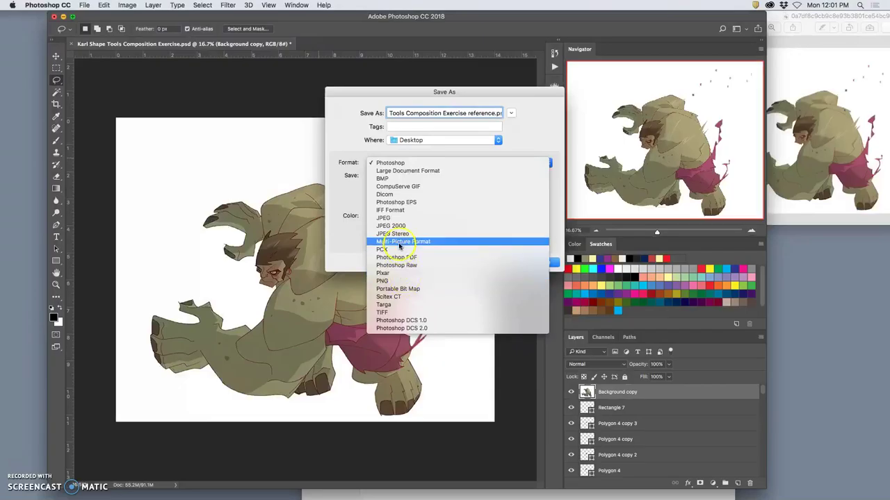
pyautogui.click(397, 219)
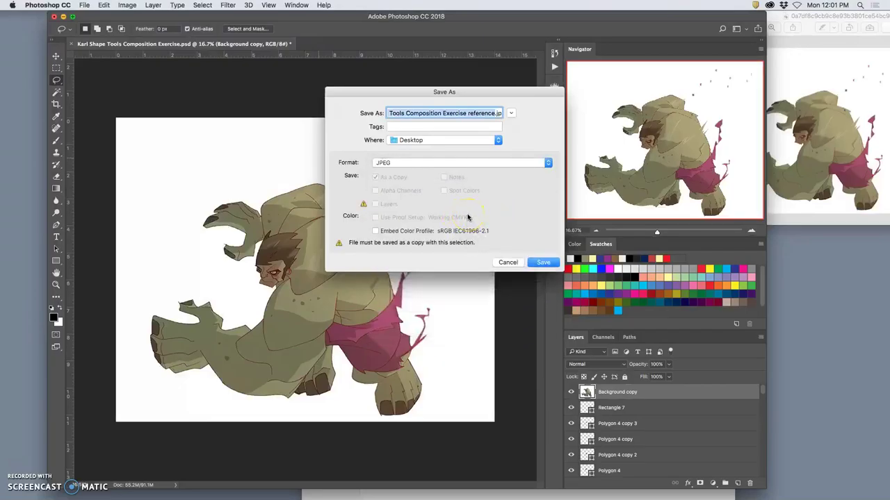
pyautogui.click(541, 263)
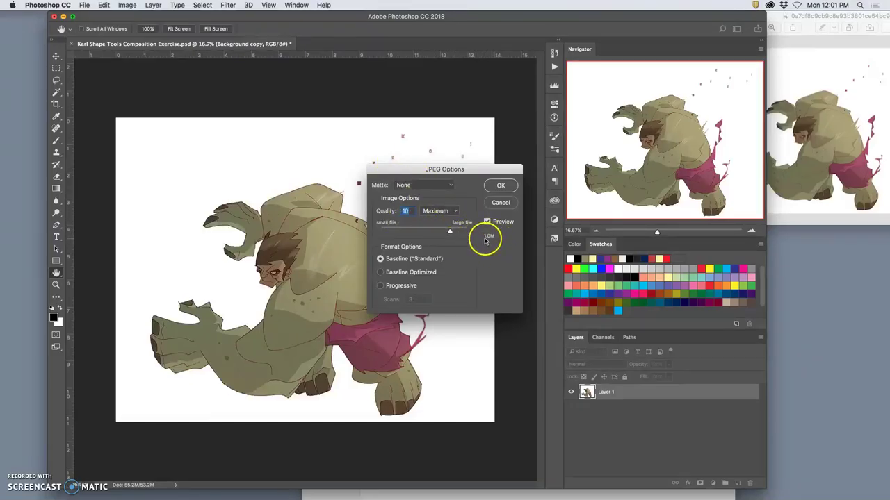
pyautogui.click(501, 186)
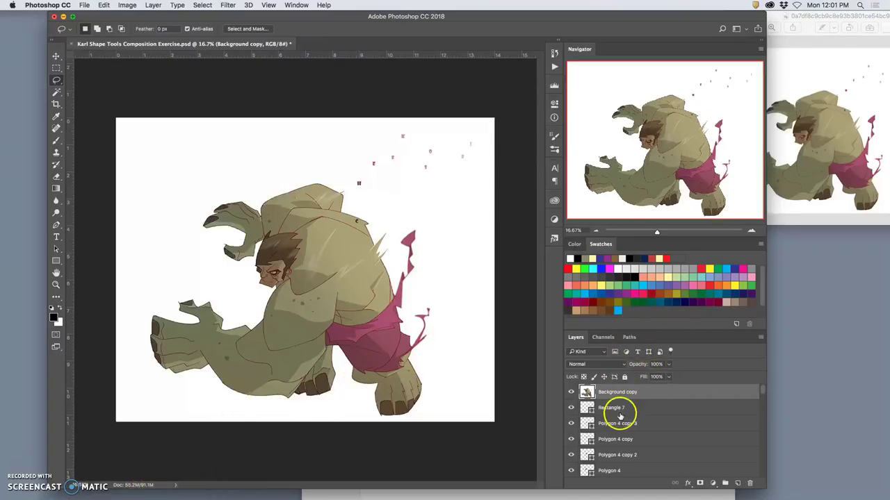
# Hide the Background copy layer and save the vector-shape creature as a JPEG on the Desktop at Maximum quality 10.
pyautogui.click(571, 392)
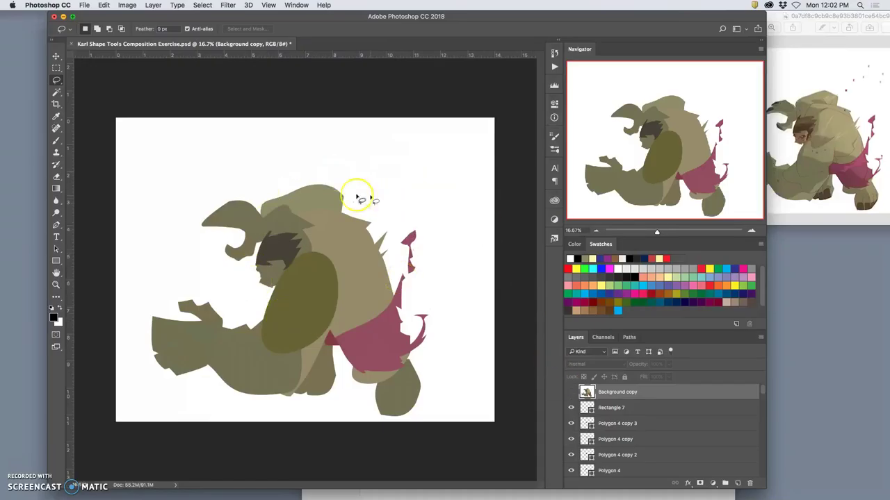
pyautogui.click(84, 5)
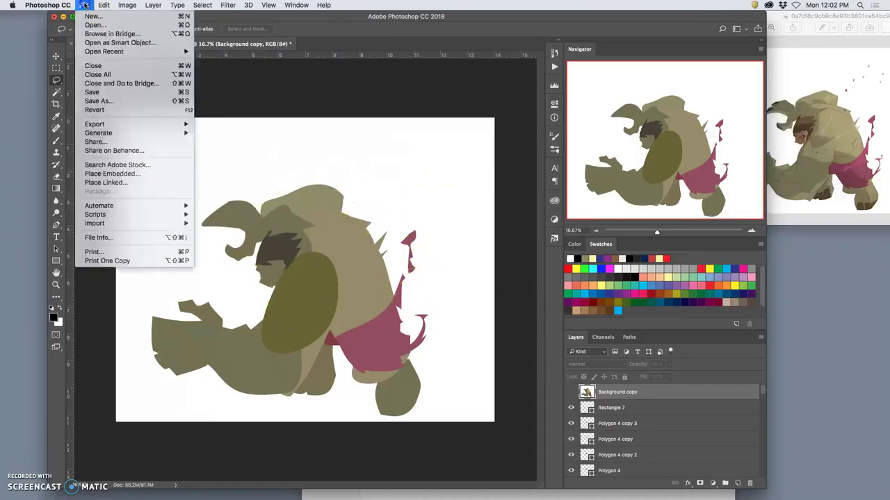
pyautogui.click(96, 102)
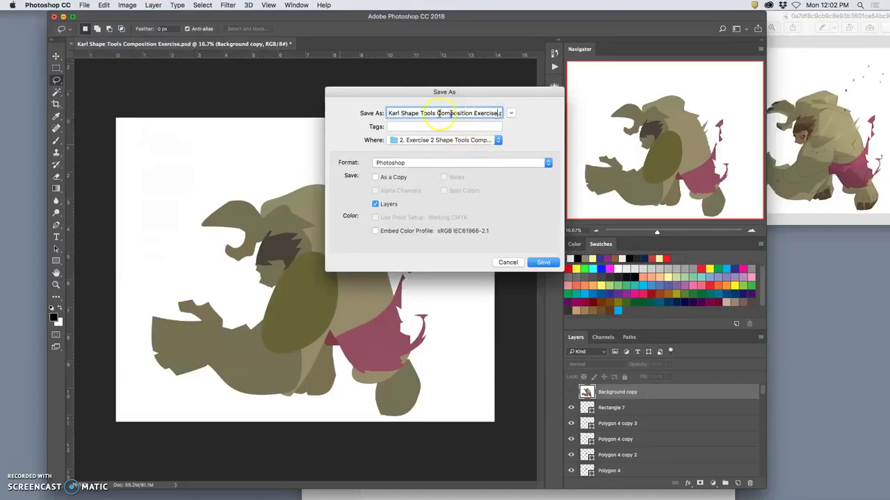
pyautogui.click(430, 163)
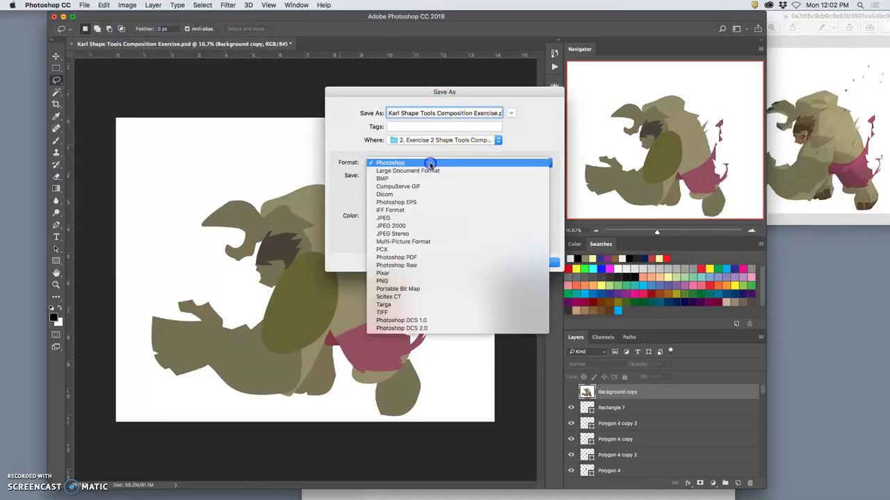
pyautogui.click(404, 218)
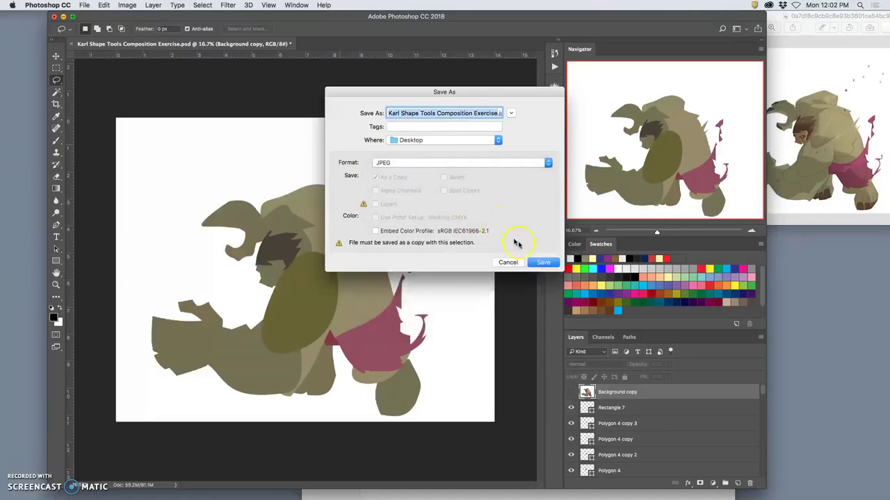
pyautogui.click(543, 263)
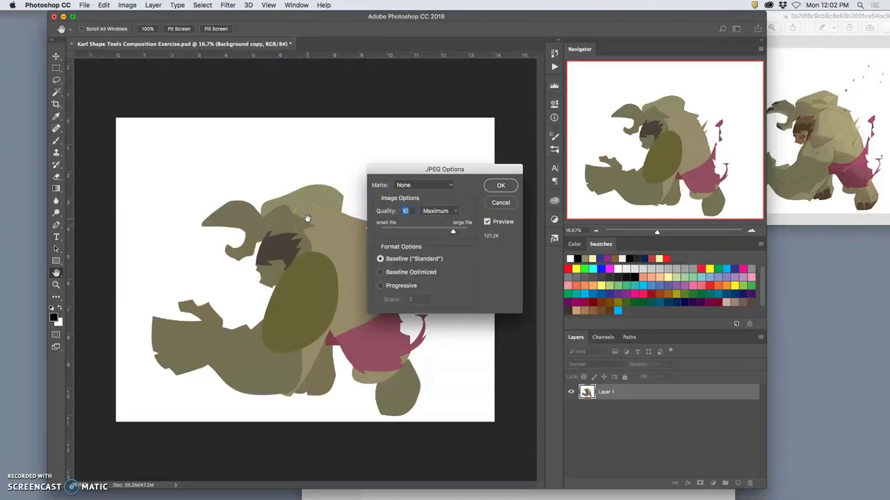
pyautogui.click(500, 185)
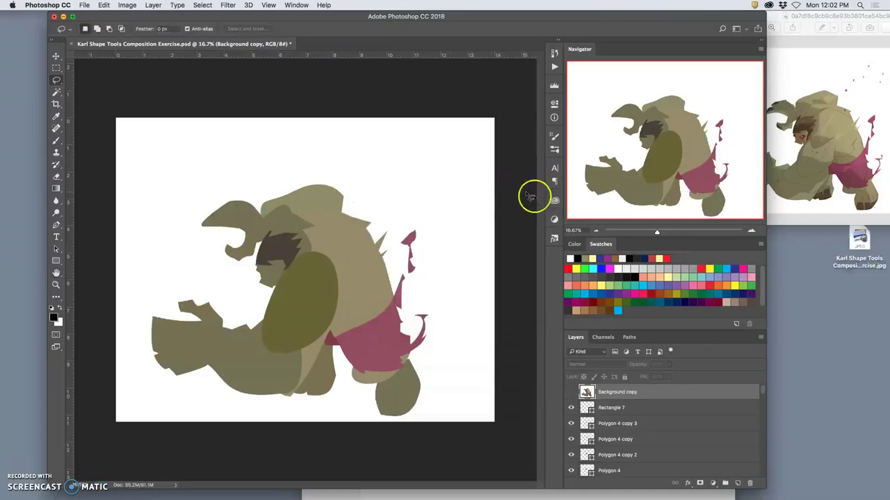
# Close the reference picture in Preview and select the two exported JPEG files on the desktop.
pyautogui.click(821, 23)
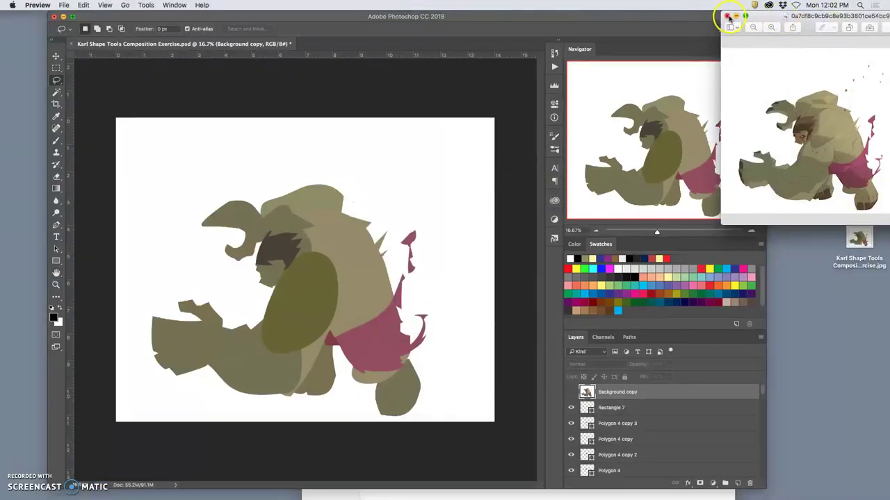
pyautogui.click(716, 17)
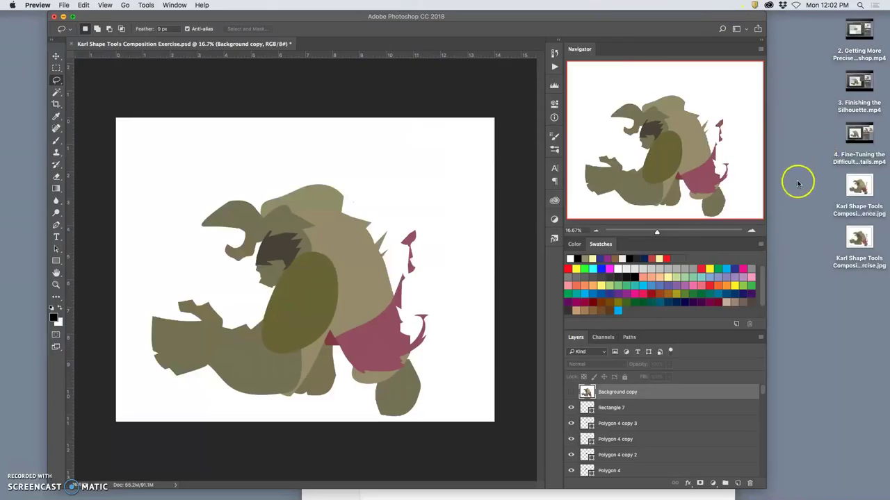
pyautogui.click(831, 186)
pyautogui.moveTo(832, 187); pyautogui.dragTo(869, 250)
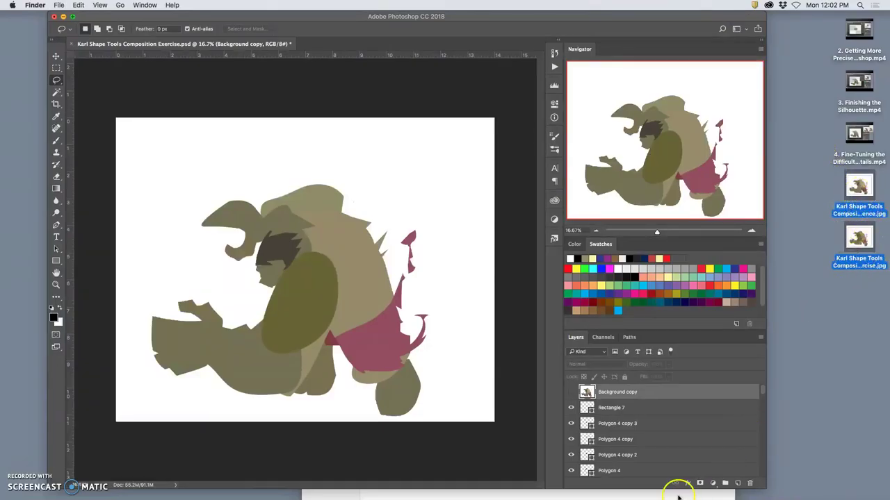
# Switch to Chrome and upload both exported JPEGs to the Photobucket album "Exercise 2 Shape Tools only".
pyautogui.moveTo(549, 495)
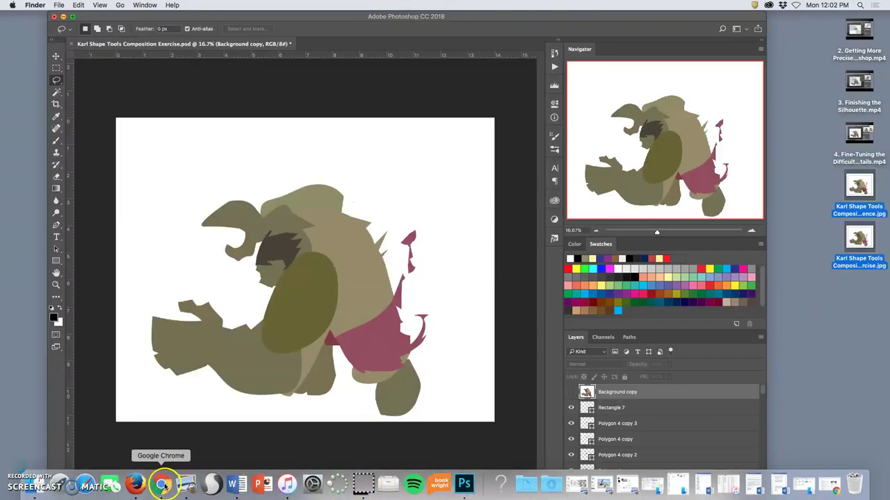
pyautogui.click(161, 486)
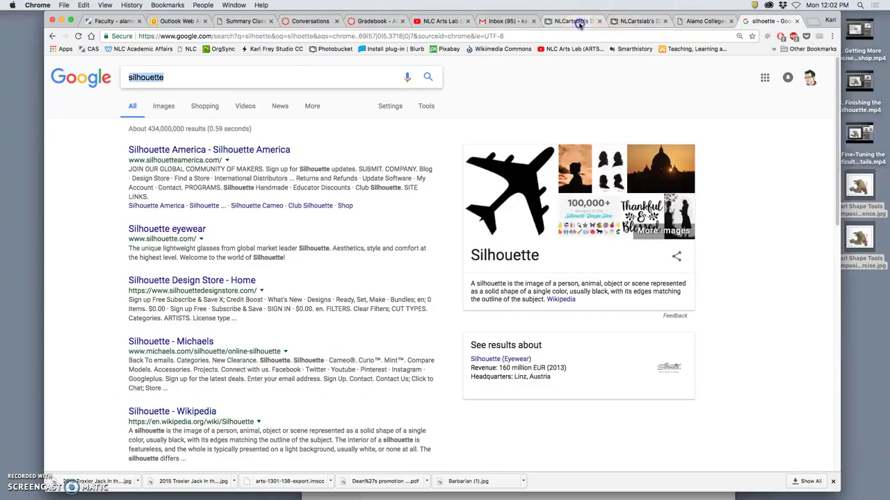
pyautogui.click(578, 20)
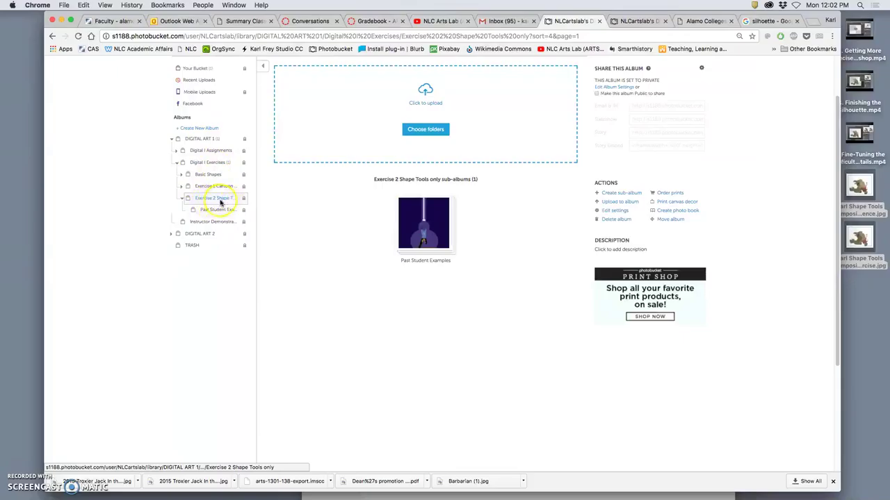
pyautogui.click(859, 187)
pyautogui.keyDown('super'); pyautogui.click(859, 238); pyautogui.keyUp('super')
pyautogui.moveTo(864, 187); pyautogui.dragTo(441, 109)
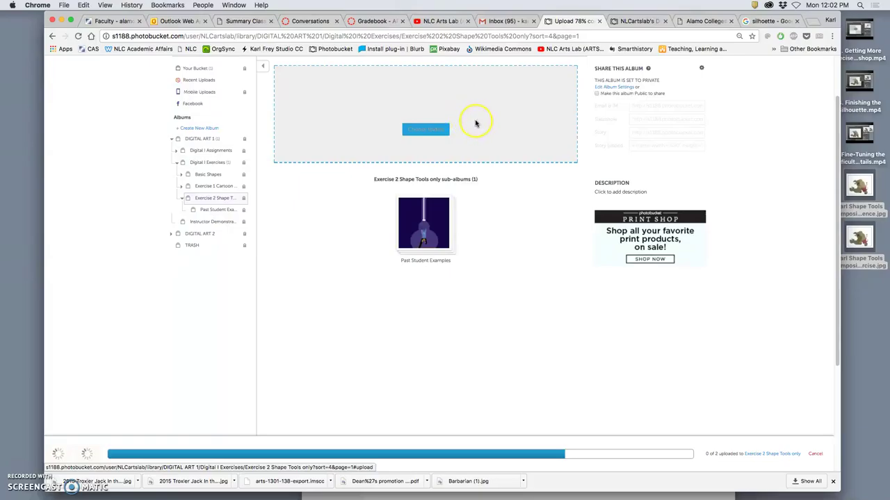
pyautogui.scroll(1, 475, 123)
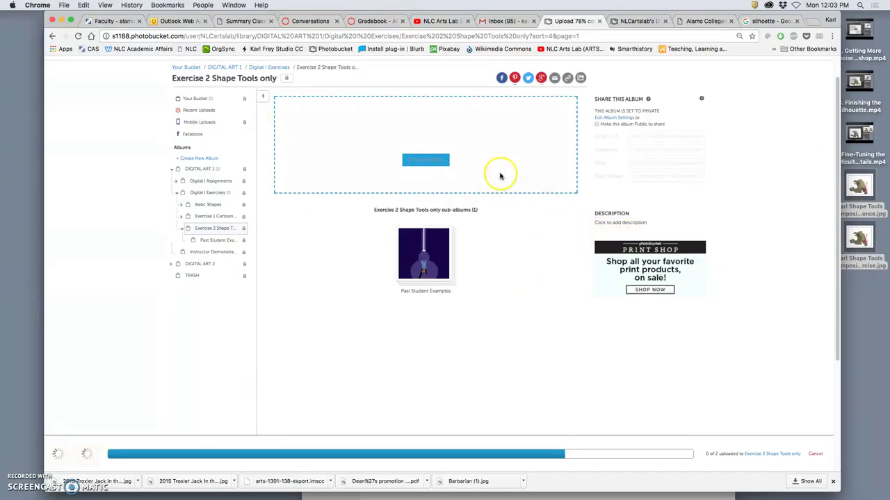
pyautogui.scroll(1, 511, 221)
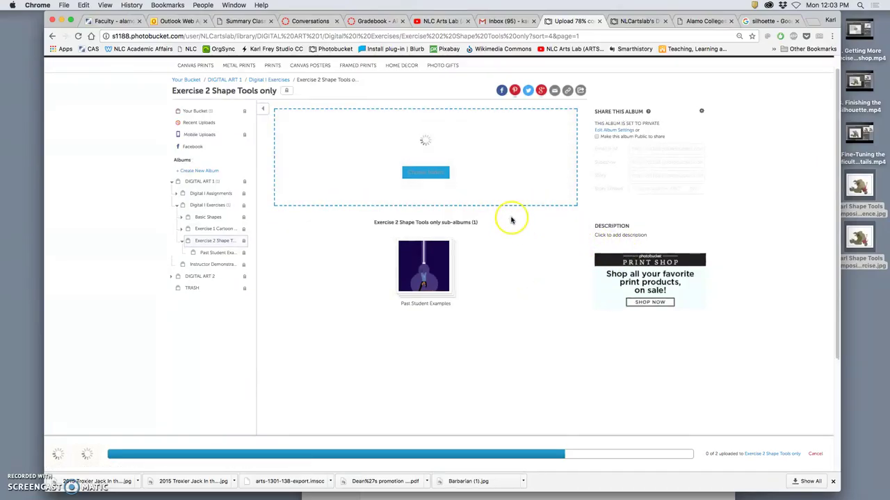
# Open both exported JPEGs together in Preview and compare the shape version with the reference picture.
pyautogui.click(876, 193)
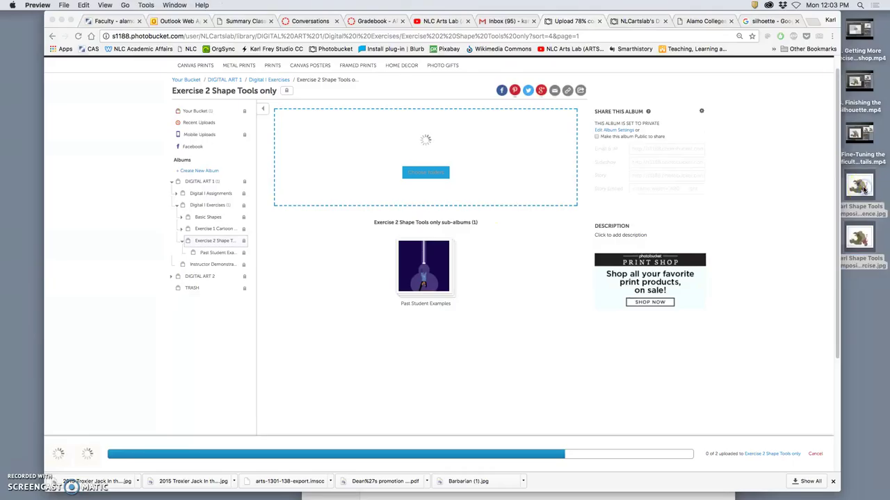
pyautogui.doubleClick(863, 190)
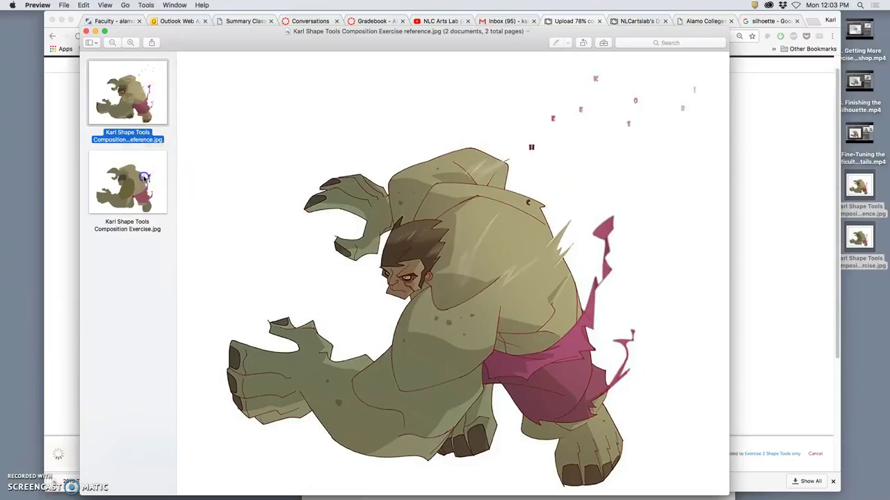
pyautogui.click(143, 179)
pyautogui.click(138, 109)
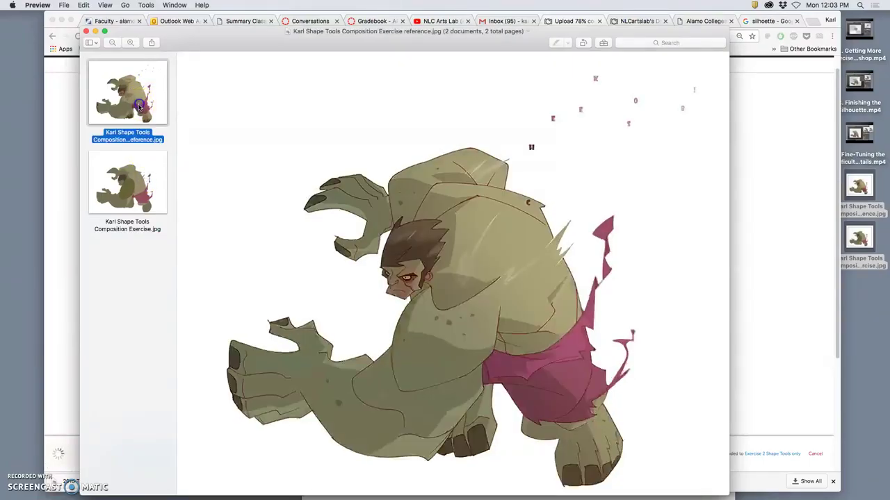
# Alternate between the reference JPEG and the shape-tools JPEG to compare them, and close Preview's window to return to the Photobucket upload in Chrome.
pyautogui.click(139, 172)
pyautogui.click(138, 115)
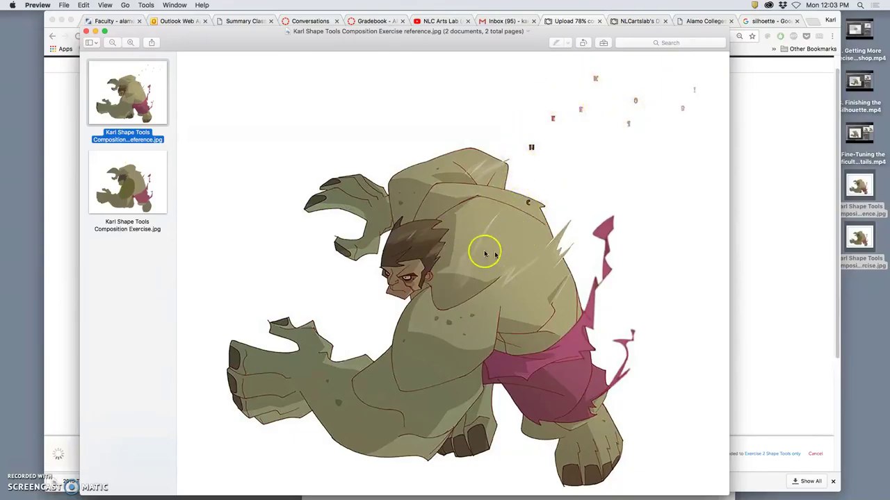
pyautogui.click(111, 190)
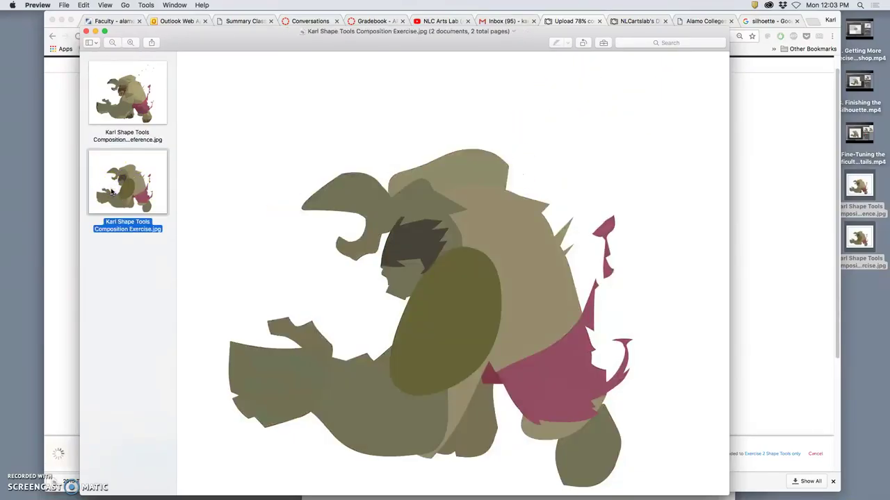
pyautogui.click(134, 118)
pyautogui.click(132, 168)
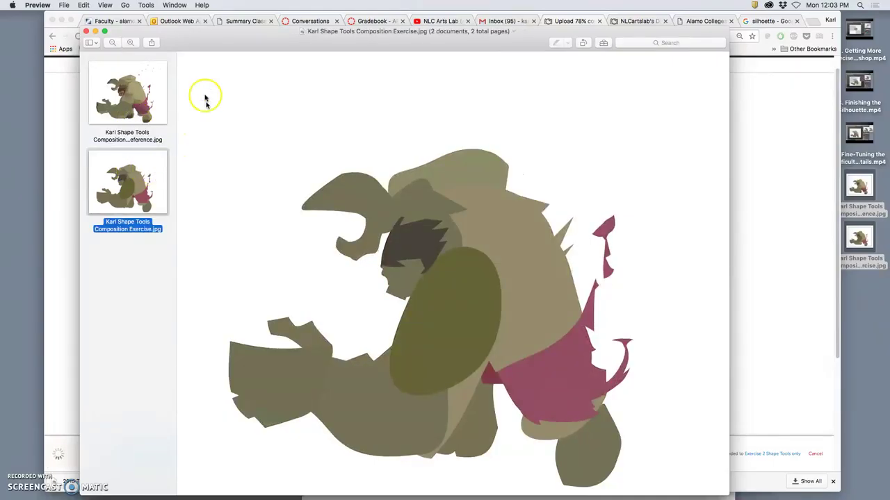
pyautogui.click(85, 32)
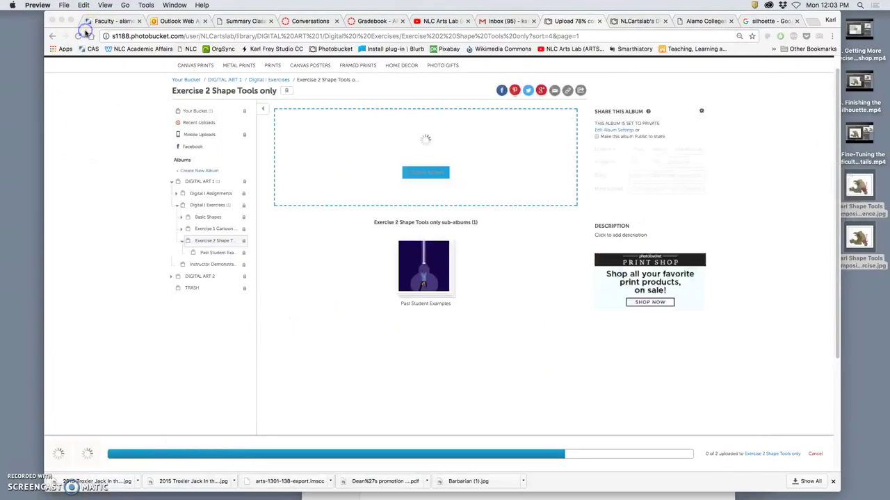
pyautogui.click(165, 485)
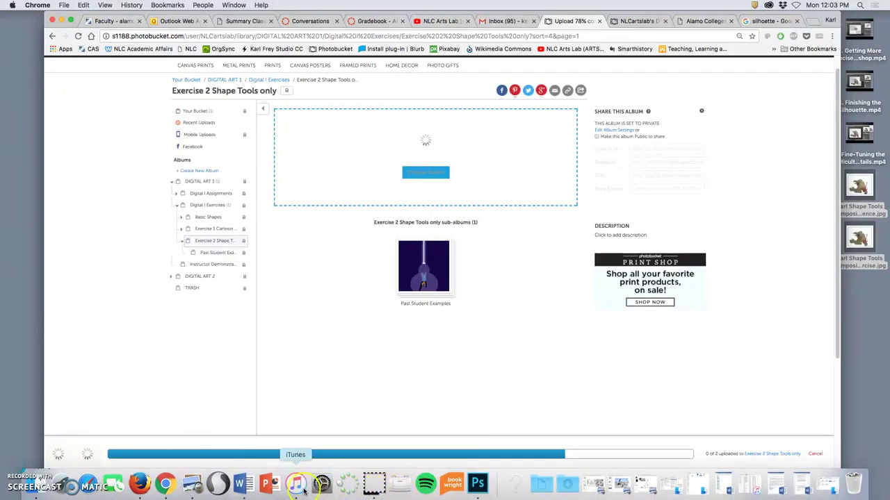
pyautogui.click(373, 487)
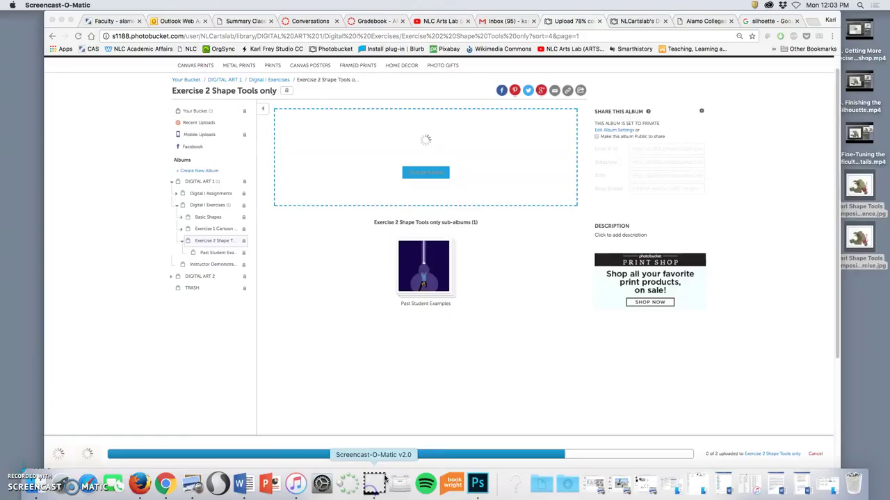